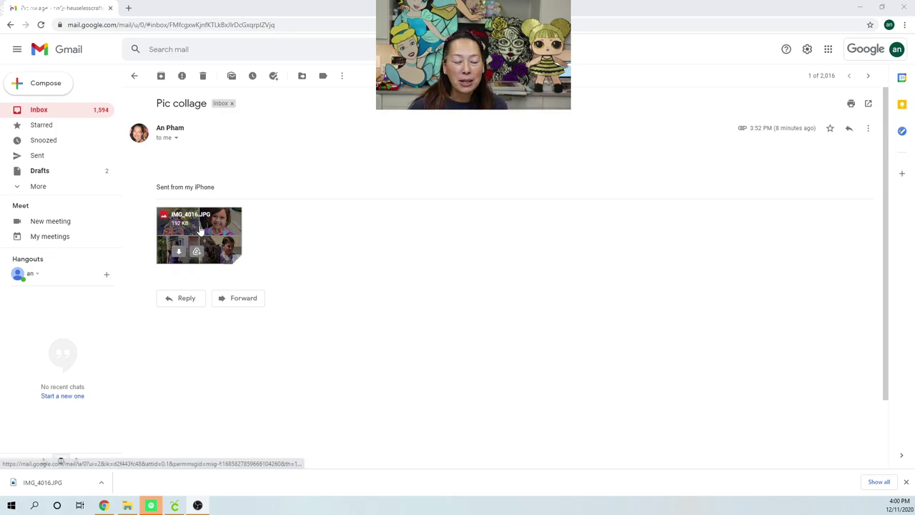
# Step: Download the IMG_4016.JPG collage attachment from the 'Pic collage' email
pyautogui.click(180, 250)
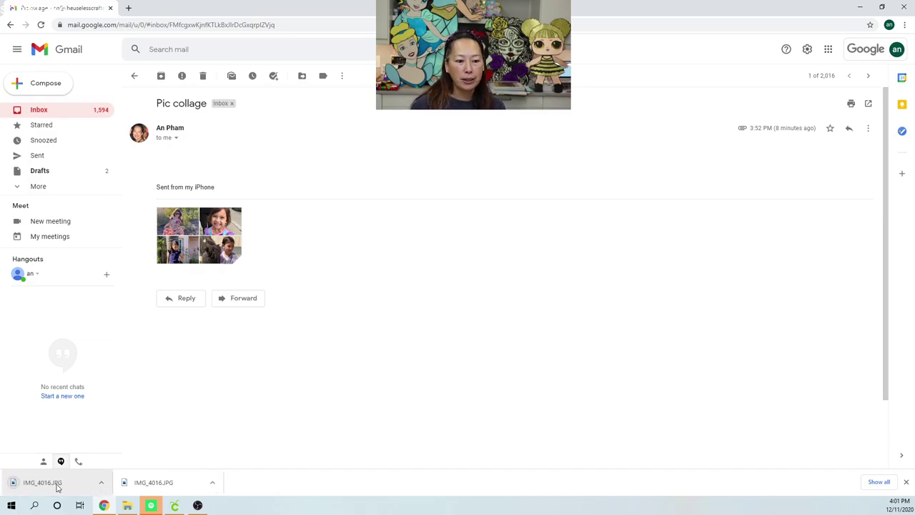
# Step: Upload IMG_4016 from Downloads into Design Space as a Complex image
pyautogui.click(174, 505)
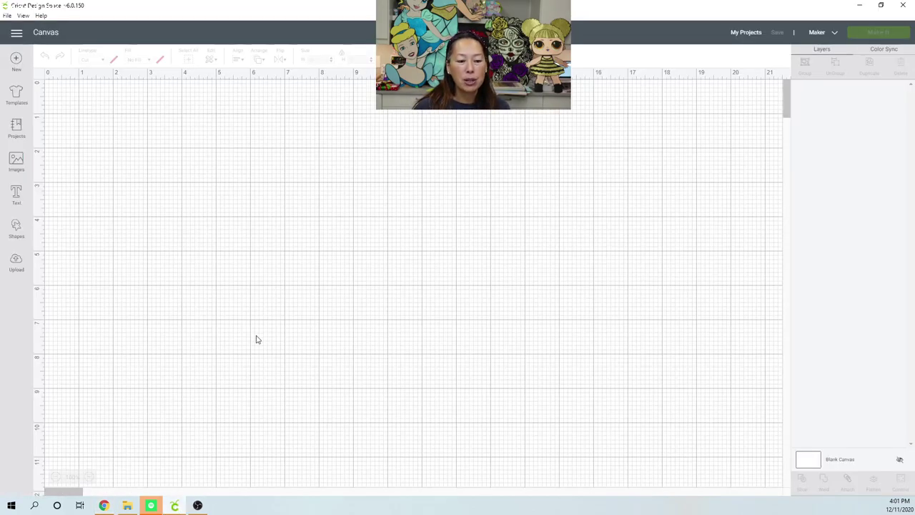
pyautogui.click(17, 264)
pyautogui.click(236, 238)
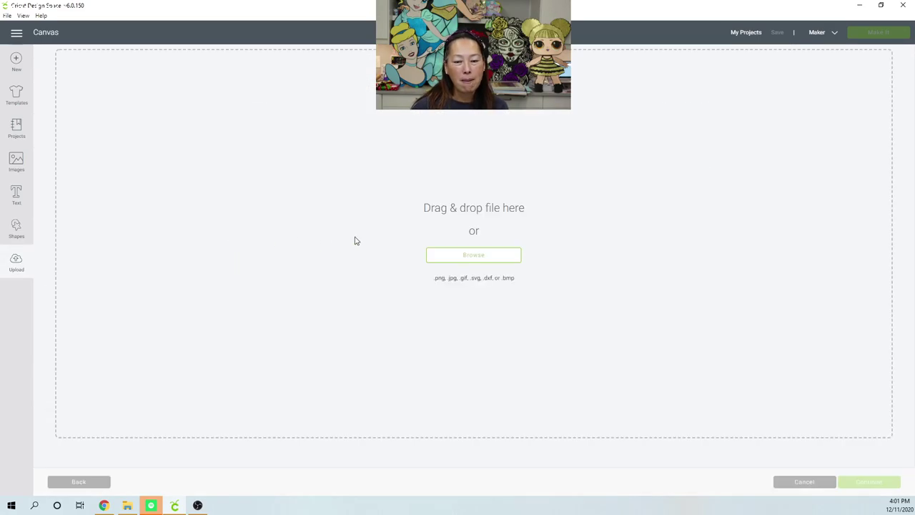
pyautogui.click(468, 256)
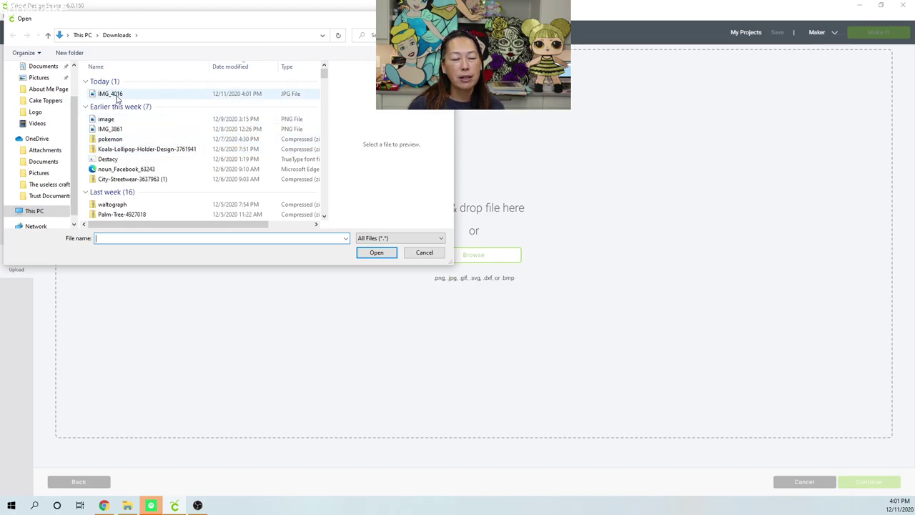
pyautogui.doubleClick(116, 98)
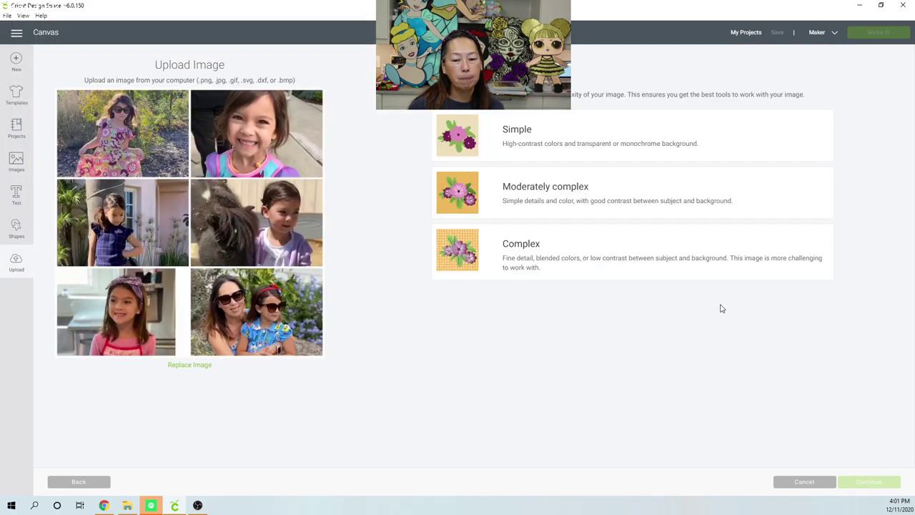
pyautogui.click(533, 251)
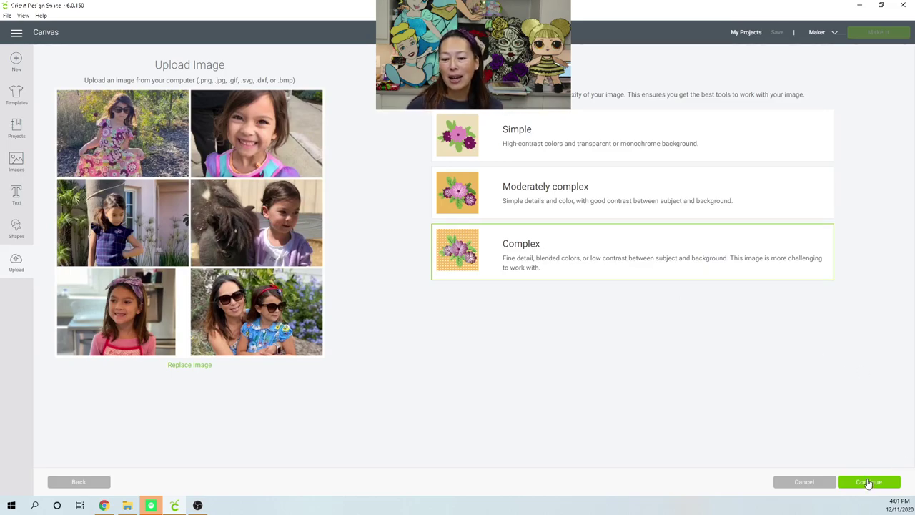
pyautogui.click(868, 482)
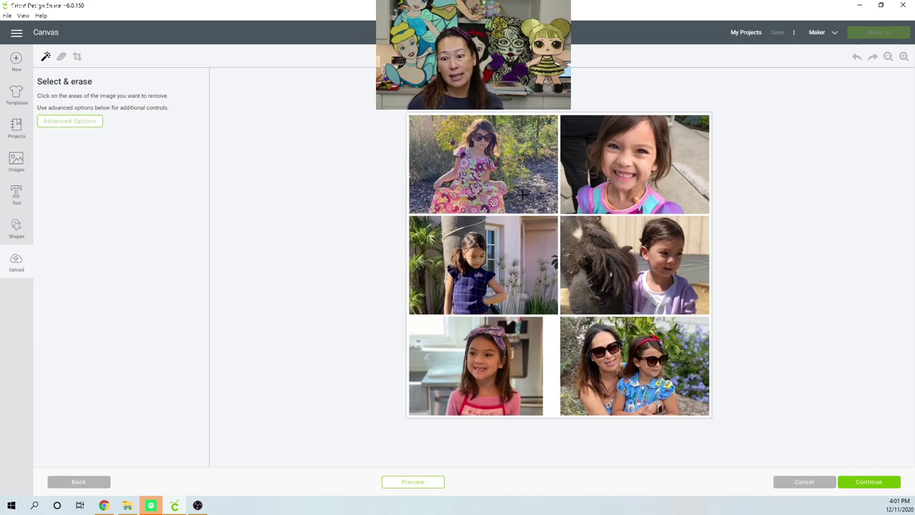
# Step: Save the image as Print Then Cut named 'Collage video example' and select it in recent uploads
pyautogui.click(881, 481)
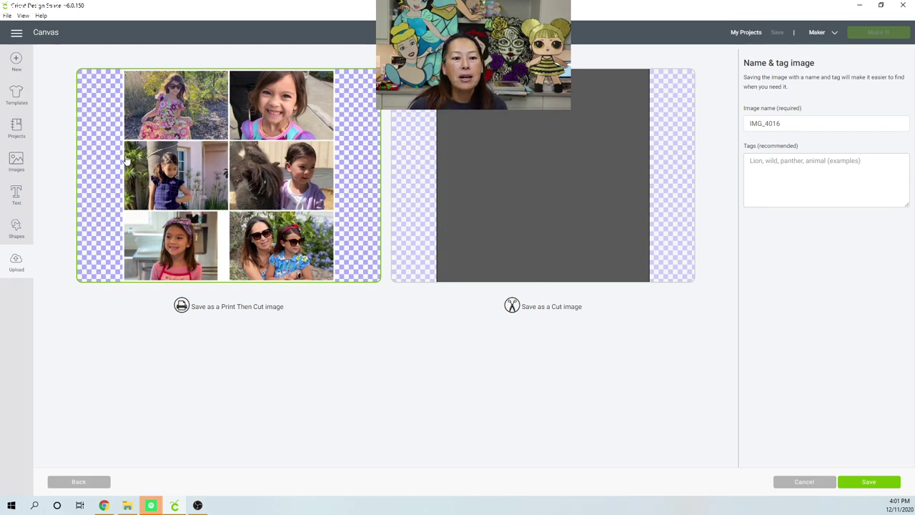
pyautogui.moveTo(789, 123); pyautogui.dragTo(734, 126)
pyautogui.write('Char')
pyautogui.press('BackSpace')
pyautogui.press('BackSpace')
pyautogui.press('BackSpace')
pyautogui.write('ollage vide')
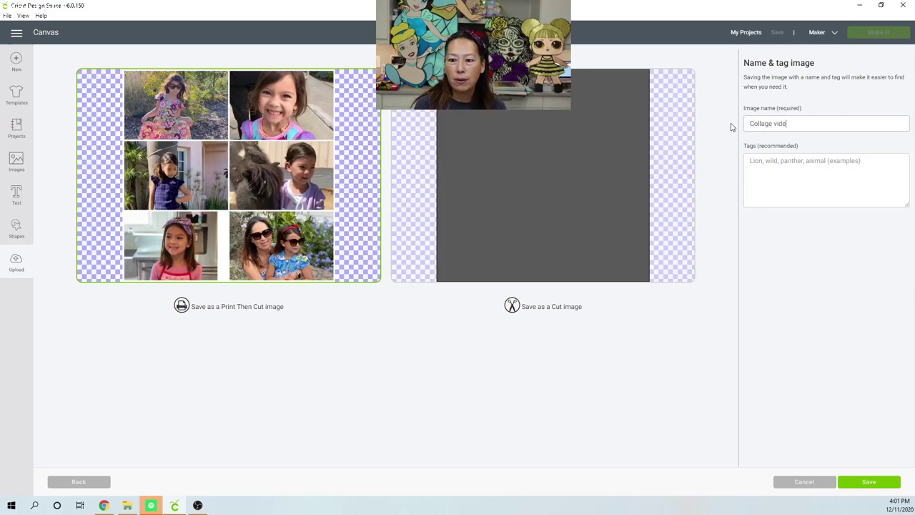
pyautogui.write('o example')
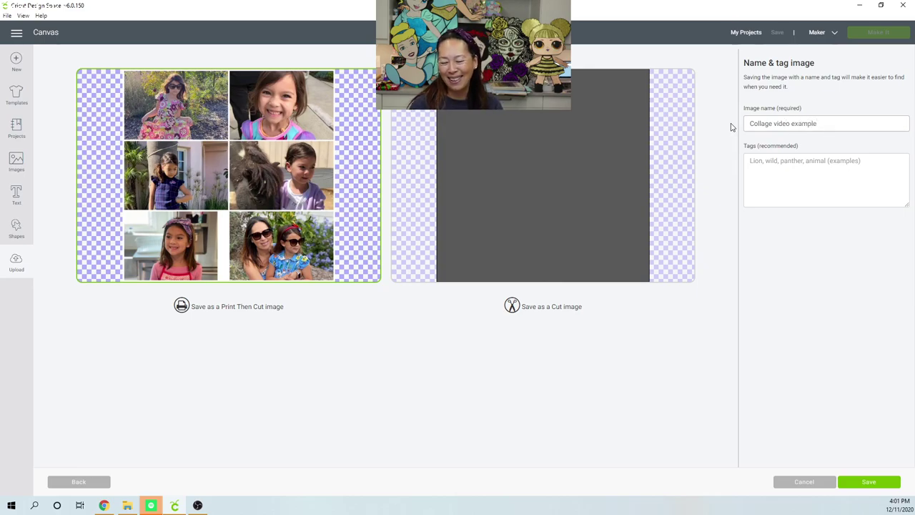
pyautogui.click(862, 483)
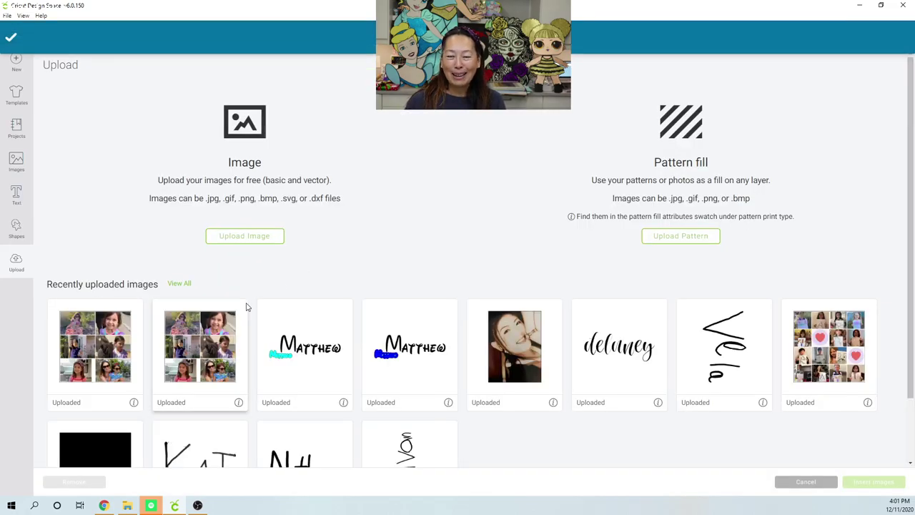
pyautogui.click(105, 345)
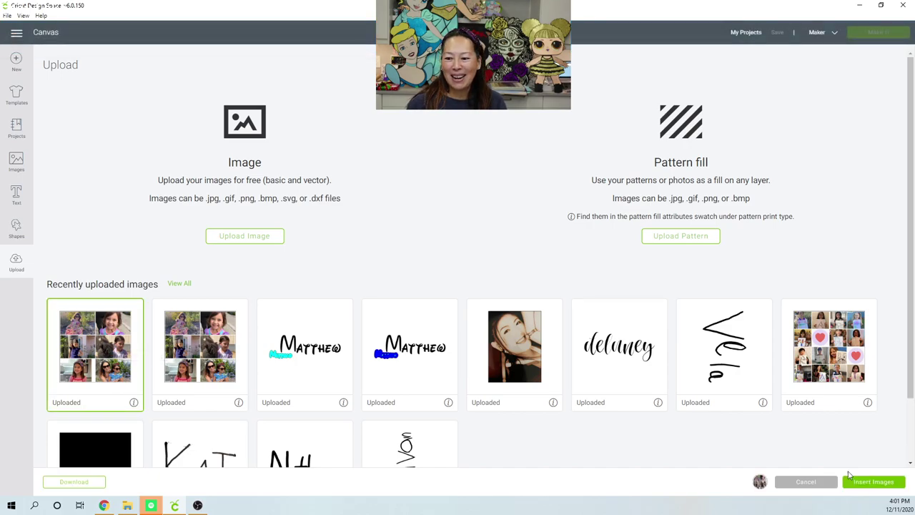
# Step: Insert the collage onto the canvas and enlarge it to 8.625 by 8.625 inches
pyautogui.click(852, 480)
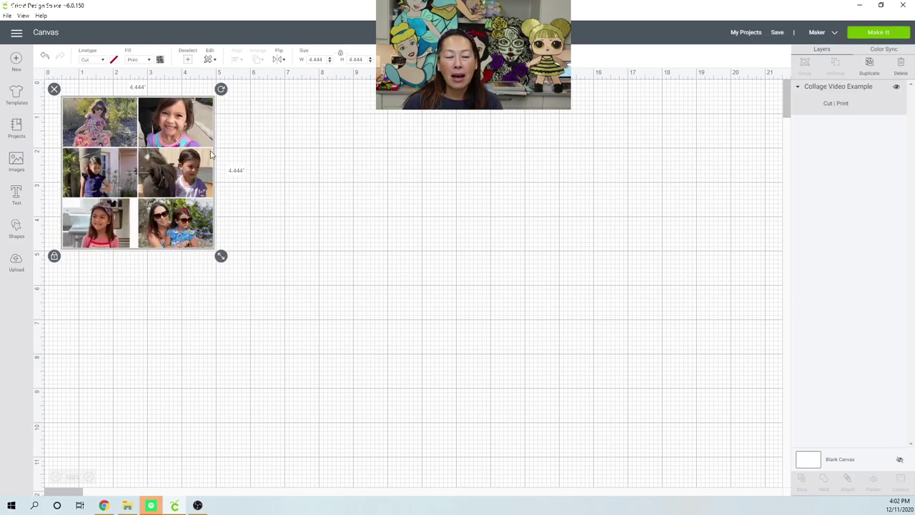
pyautogui.moveTo(478, 322); pyautogui.dragTo(621, 465)
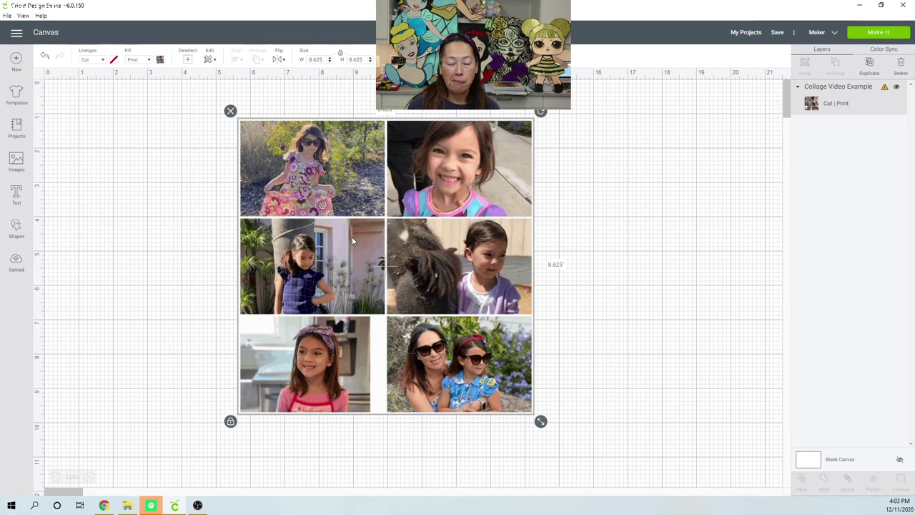
# Step: Drag the 8.625-inch collage further to the left on the canvas
pyautogui.moveTo(352, 237); pyautogui.dragTo(266, 238)
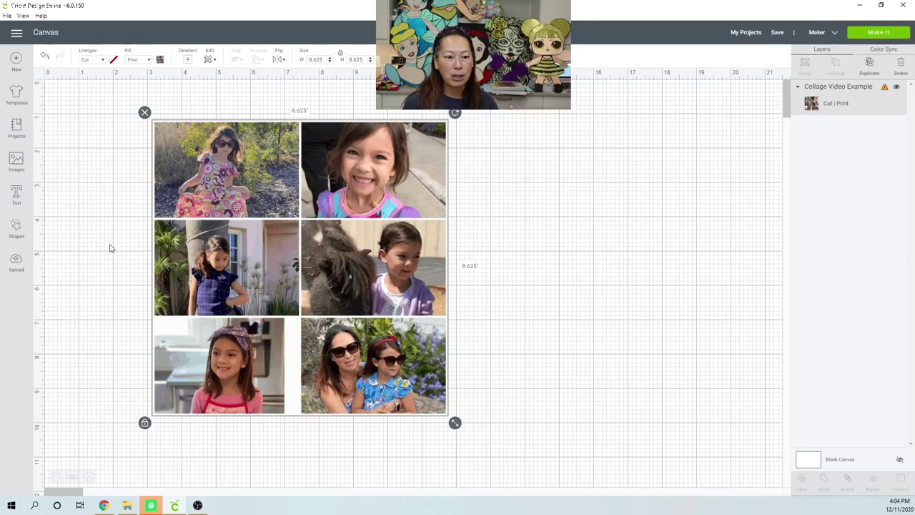
# Step: Add a square shape and set its size to 12 inches
pyautogui.click(140, 248)
pyautogui.click(330, 245)
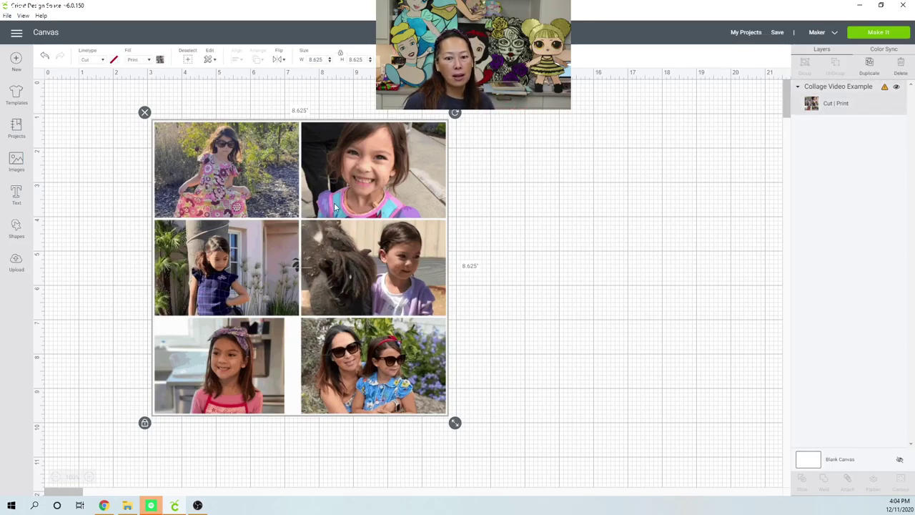
pyautogui.click(16, 227)
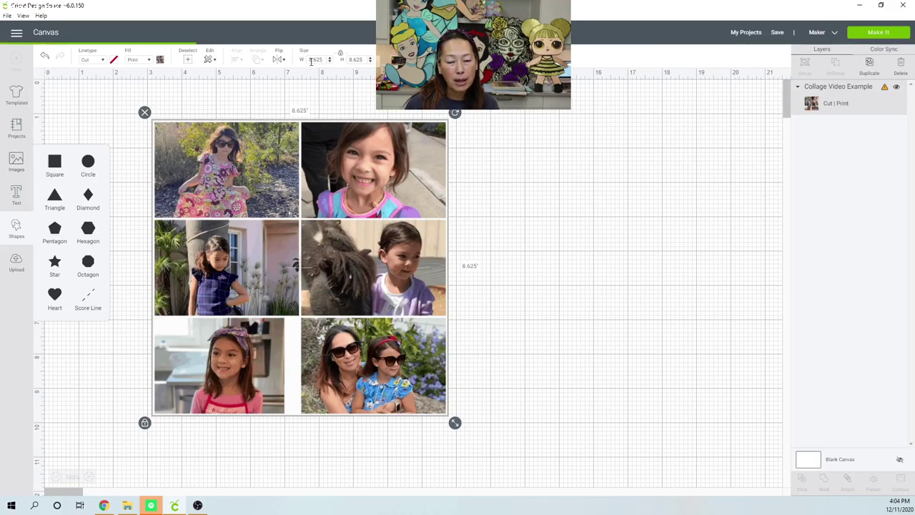
pyautogui.click(54, 162)
pyautogui.doubleClick(316, 60)
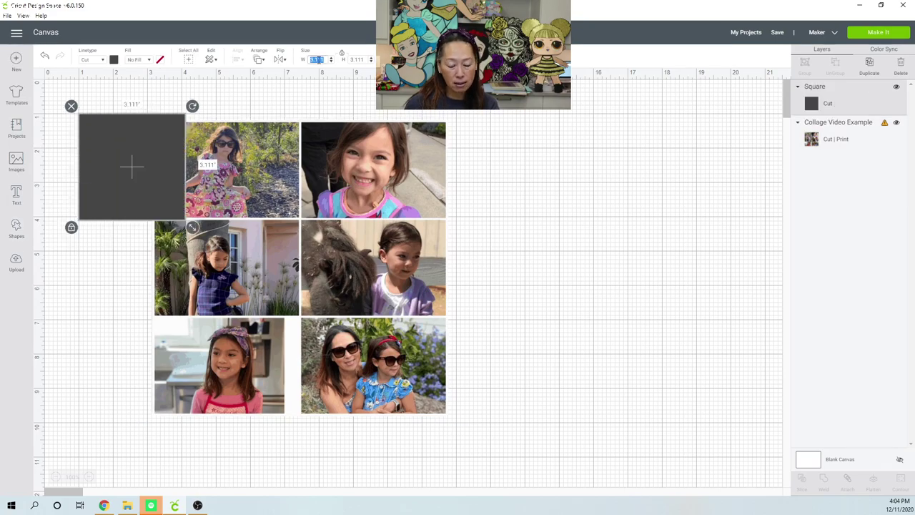
pyautogui.write('12')
pyautogui.press('Return')
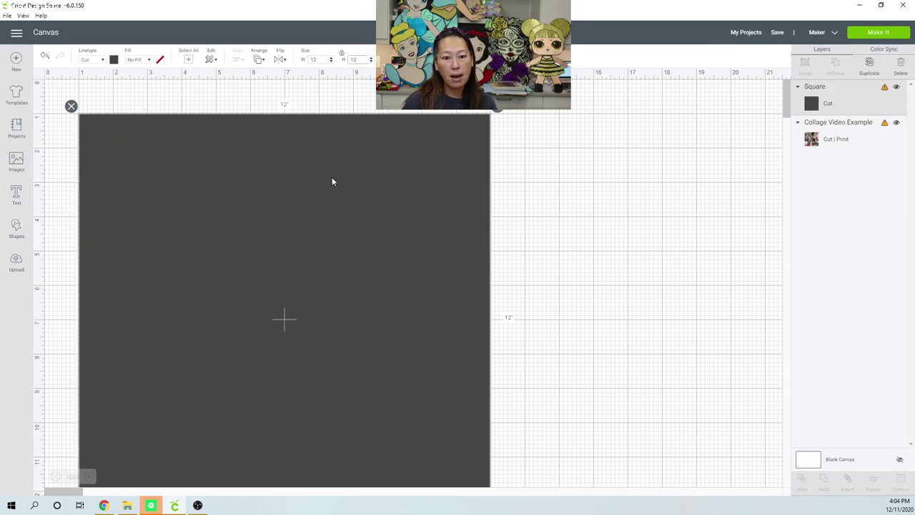
# Step: Move the 12-inch square over the collage's right side and colour it light grey
pyautogui.moveTo(333, 178); pyautogui.dragTo(417, 162)
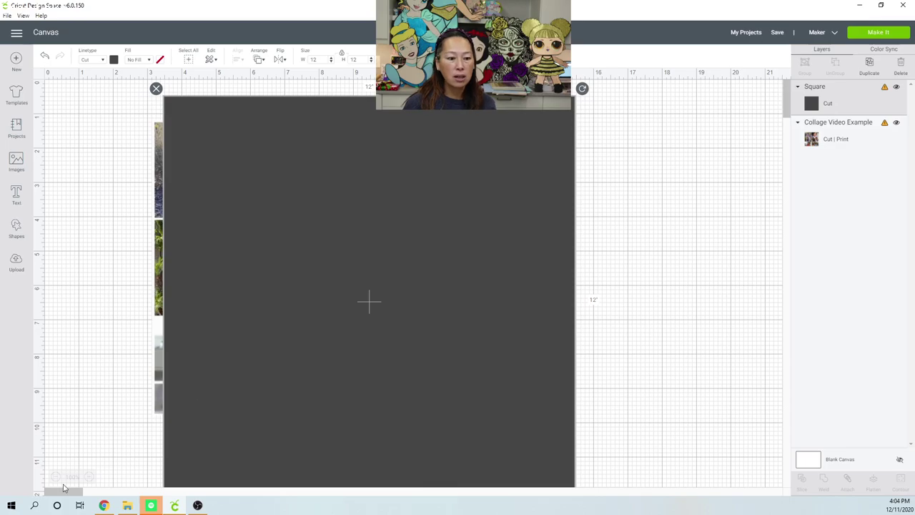
pyautogui.click(55, 477)
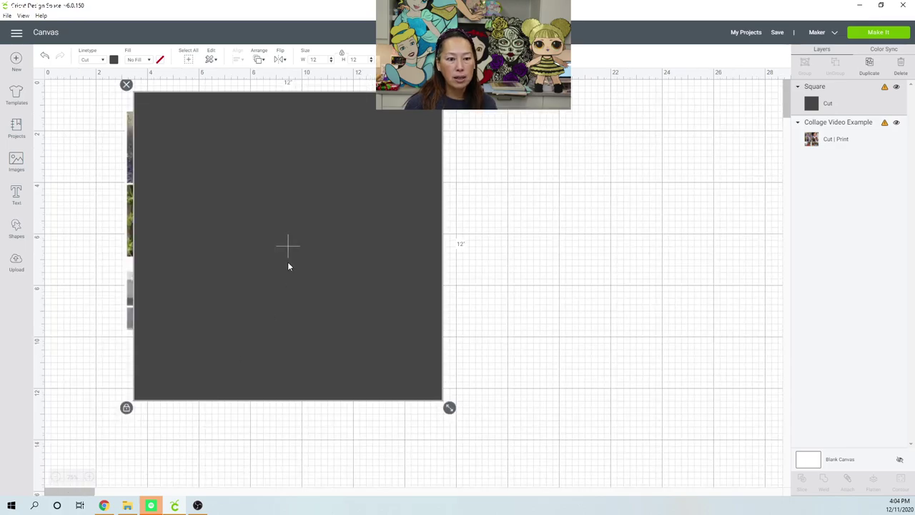
pyautogui.moveTo(289, 260); pyautogui.dragTo(431, 246)
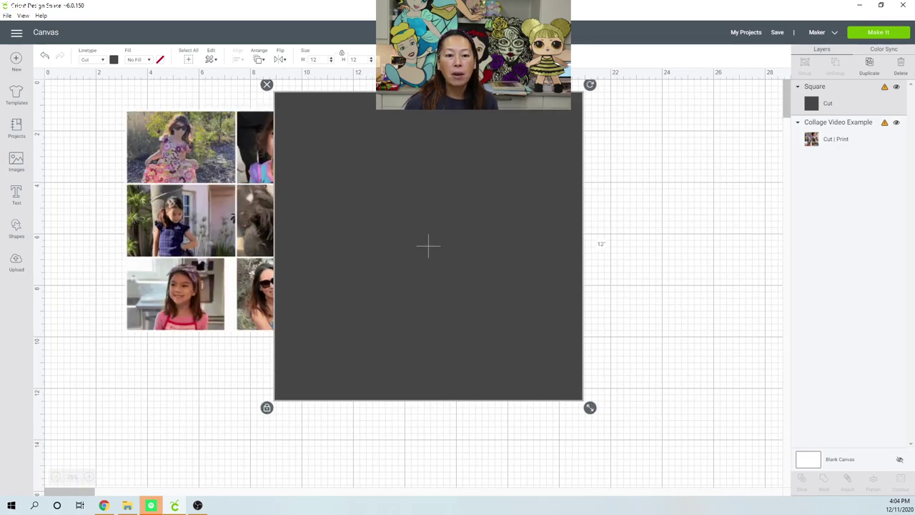
pyautogui.click(113, 60)
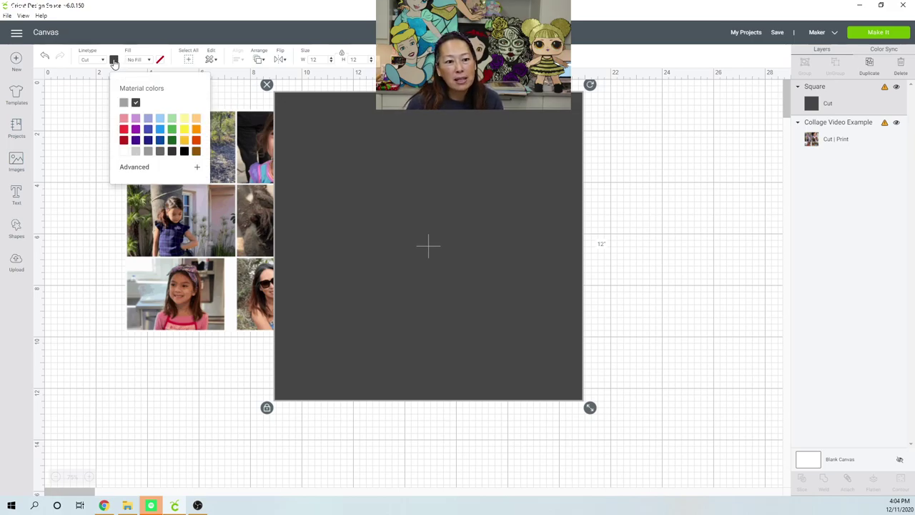
pyautogui.click(136, 152)
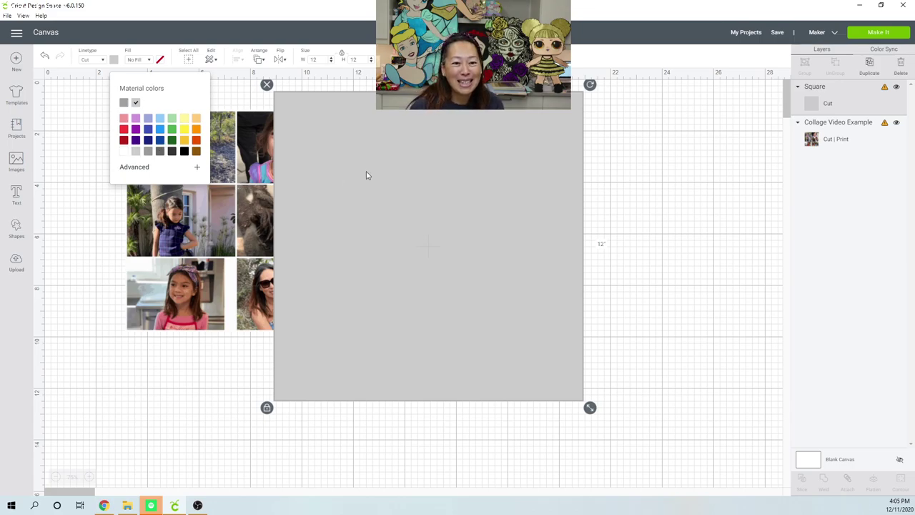
# Step: Send the grey square to the back and centre the collage on it at 11.278 inches
pyautogui.click(260, 62)
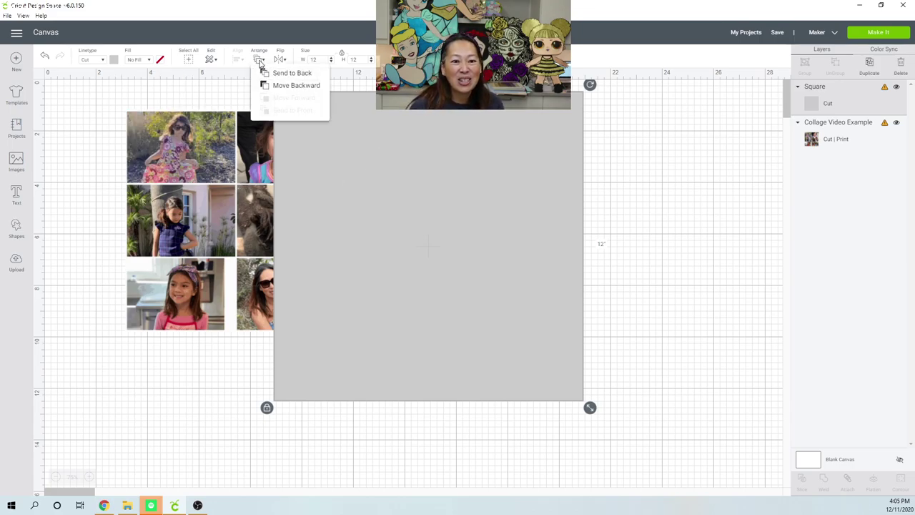
pyautogui.click(283, 72)
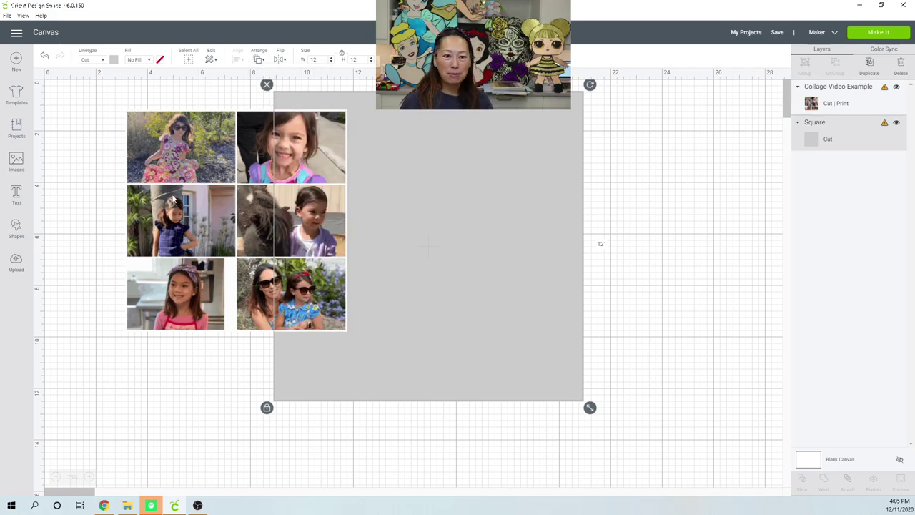
pyautogui.moveTo(209, 204); pyautogui.dragTo(377, 203)
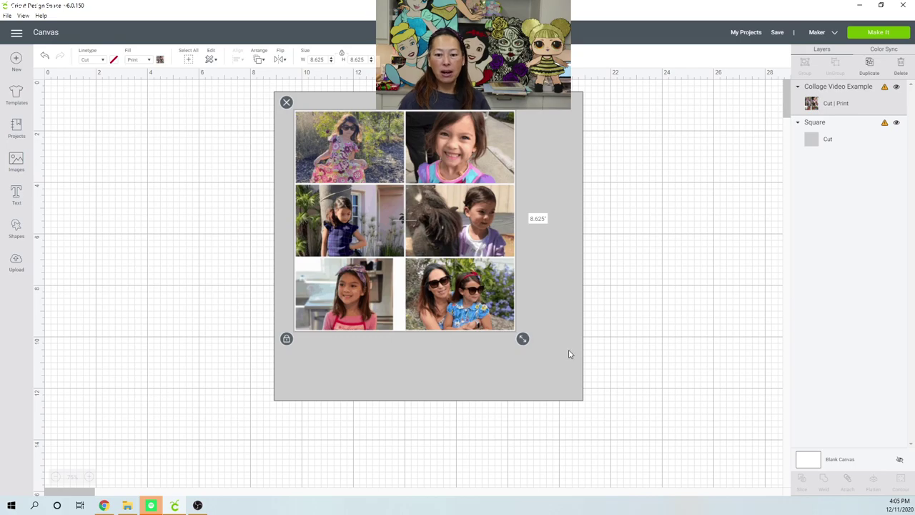
pyautogui.moveTo(529, 349); pyautogui.dragTo(589, 408)
pyautogui.moveTo(546, 337); pyautogui.dragTo(536, 326)
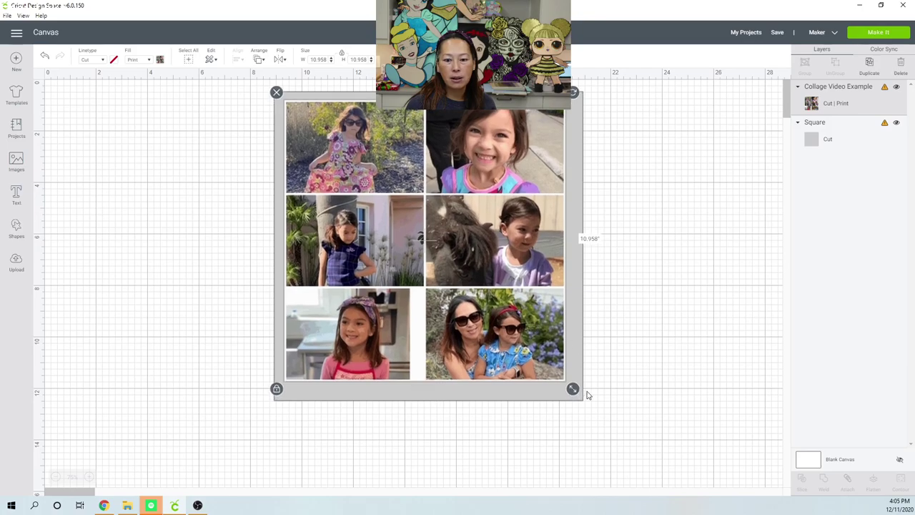
pyautogui.moveTo(572, 388); pyautogui.dragTo(581, 397)
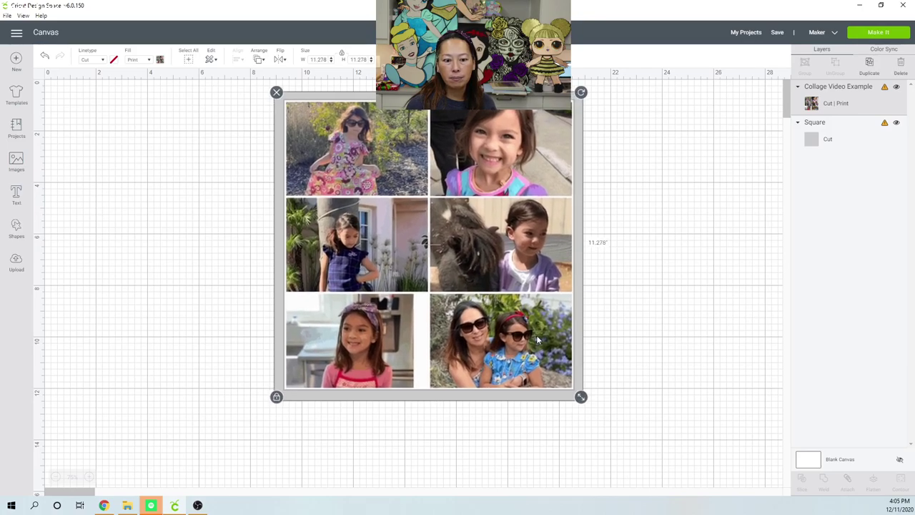
pyautogui.moveTo(539, 340); pyautogui.dragTo(535, 339)
pyautogui.click(663, 337)
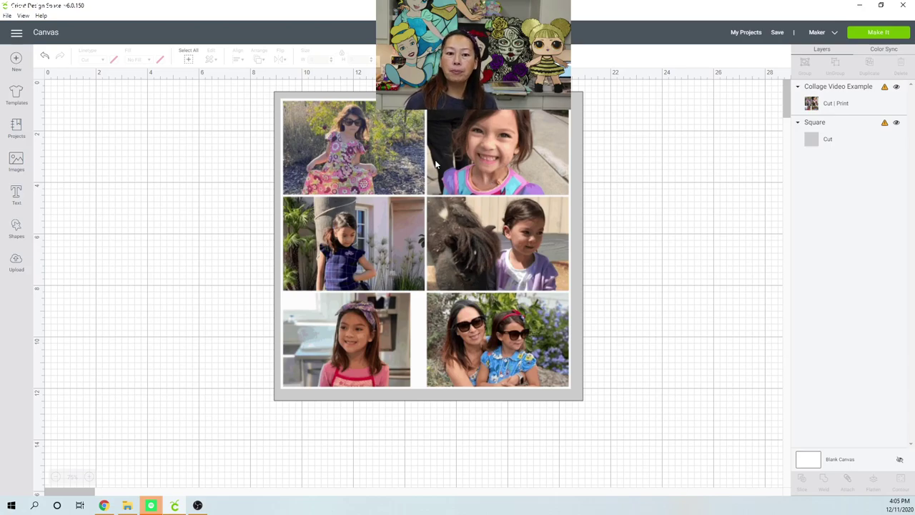
# Step: Clear the canvas selection and bring up the basic Shapes list
pyautogui.click(412, 210)
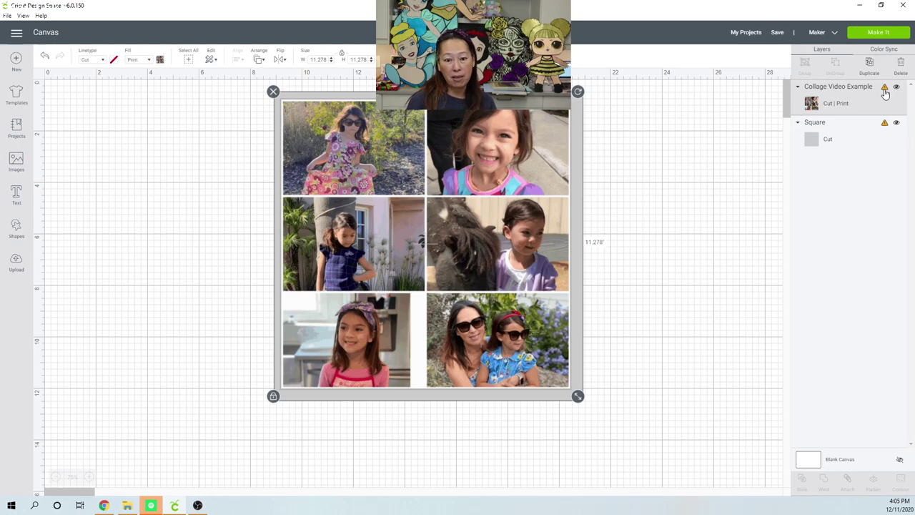
pyautogui.click(161, 266)
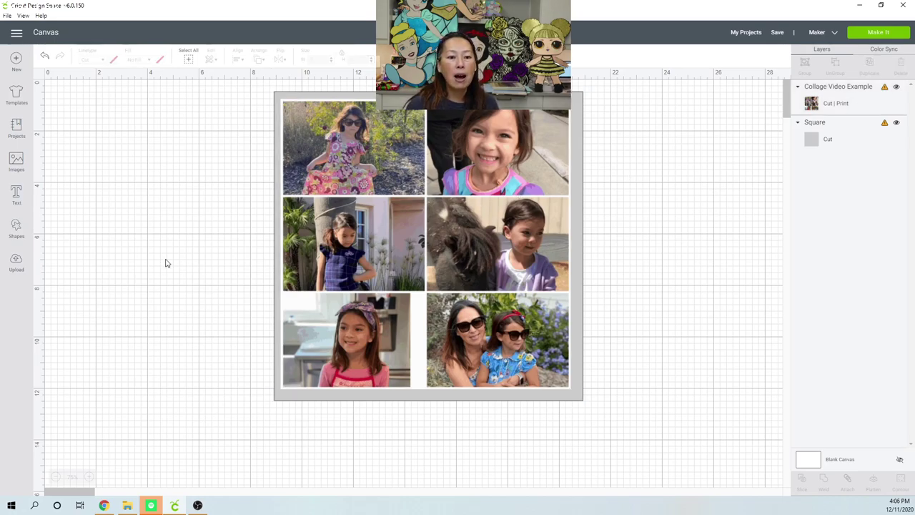
pyautogui.click(15, 229)
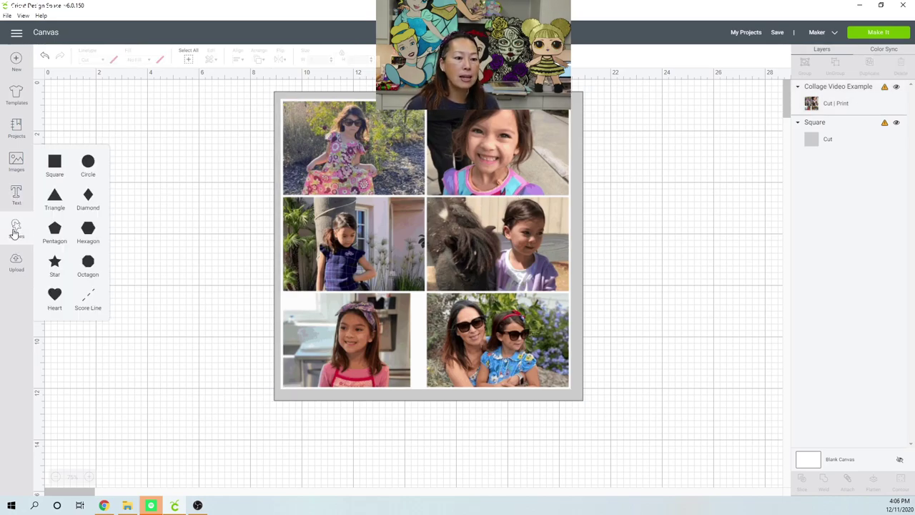
# Step: Add a dark square and enlarge it to 8.931 inches over the collage's lower-left photos
pyautogui.click(52, 167)
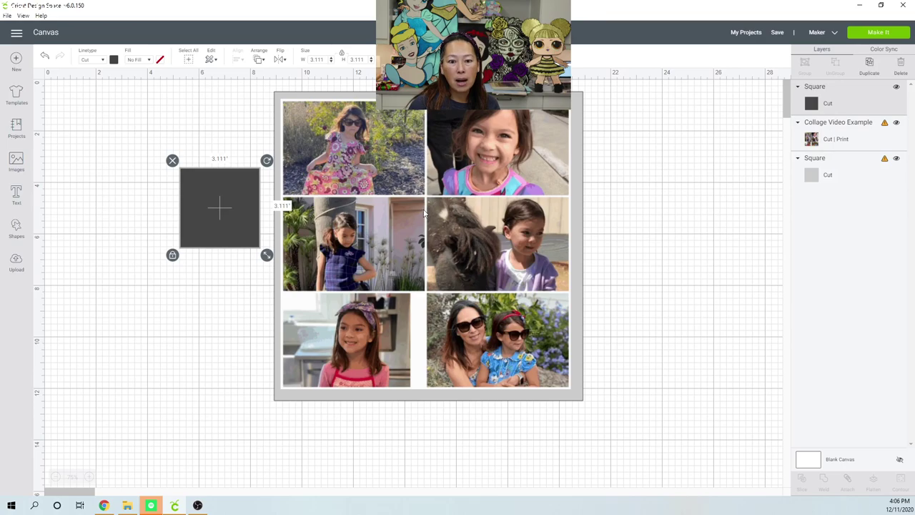
pyautogui.click(400, 113)
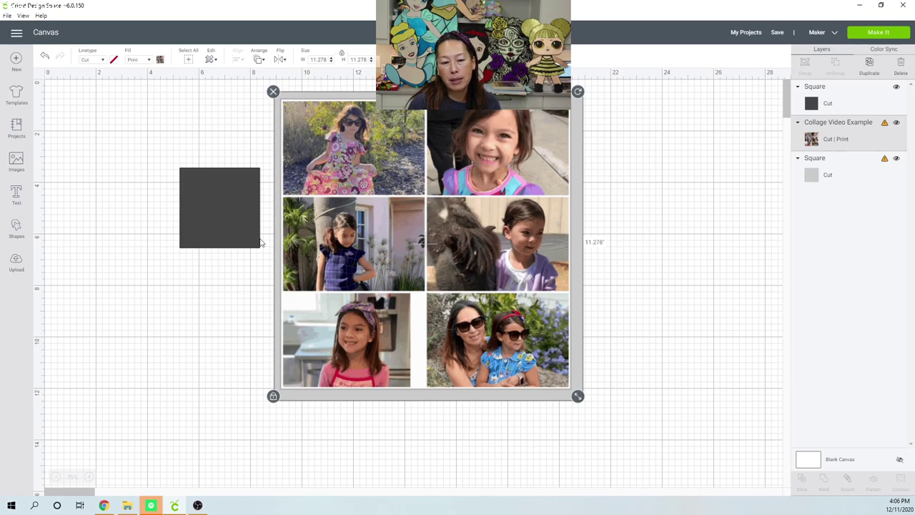
pyautogui.click(229, 233)
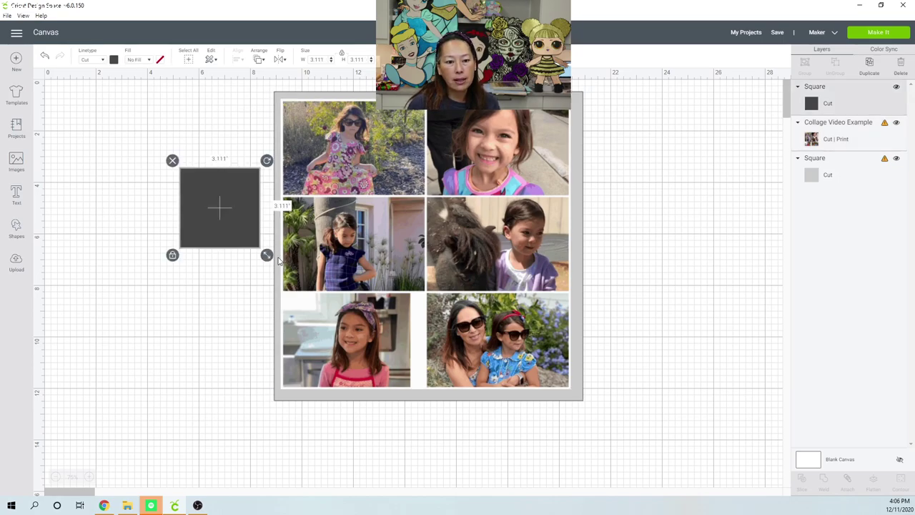
pyautogui.moveTo(264, 254); pyautogui.dragTo(401, 324)
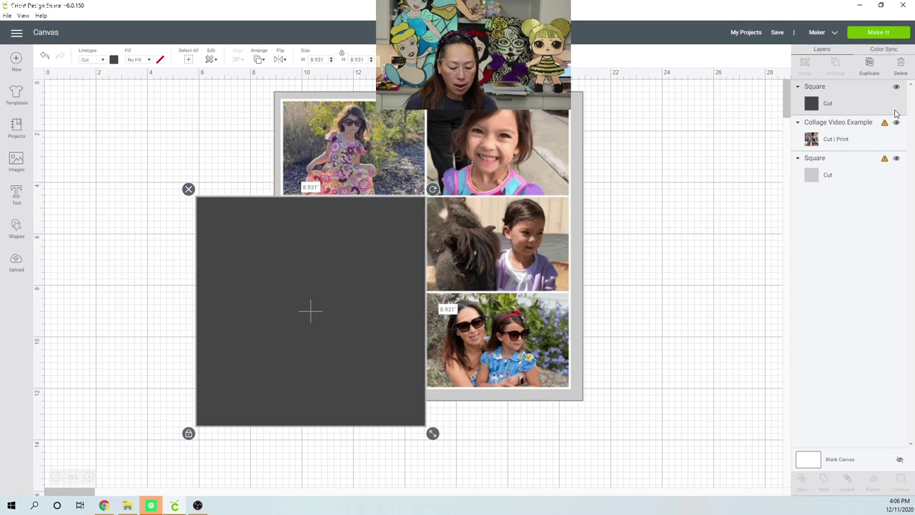
# Step: Slice the collage with the square and move the two-photo piece to the upper left
pyautogui.keyDown('shift'); pyautogui.click(845, 141); pyautogui.keyUp('shift')
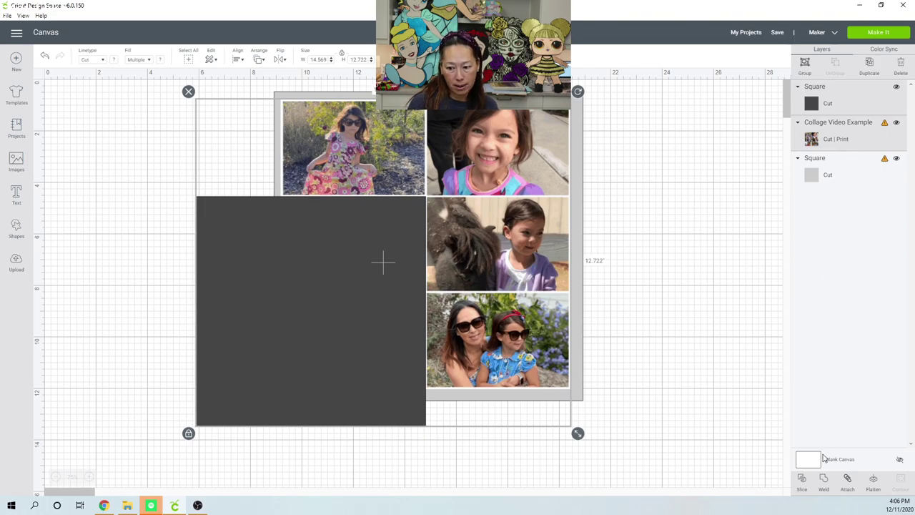
pyautogui.click(804, 478)
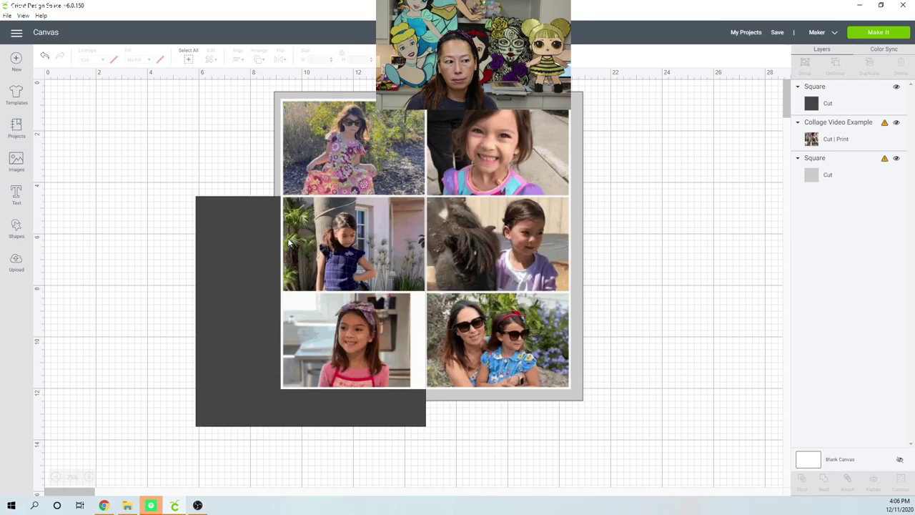
pyautogui.moveTo(289, 243); pyautogui.dragTo(555, 254)
pyautogui.click(408, 258)
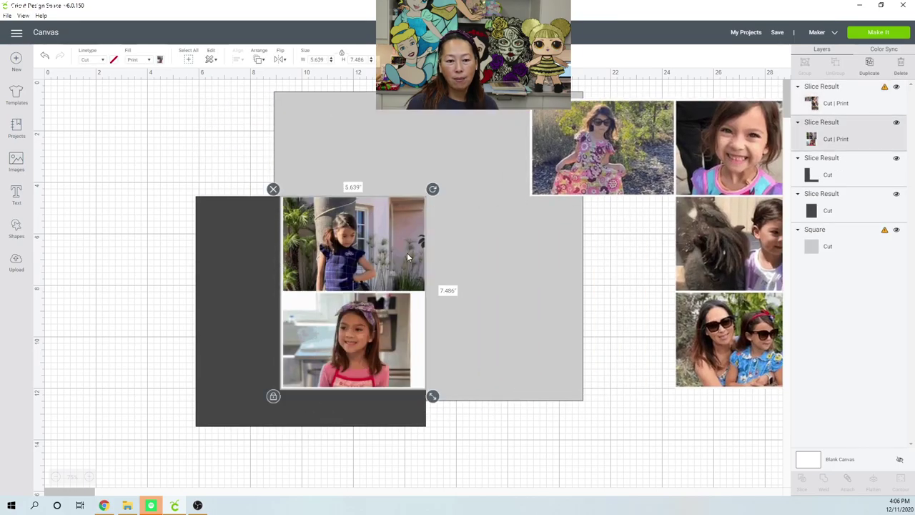
pyautogui.moveTo(408, 257); pyautogui.dragTo(195, 185)
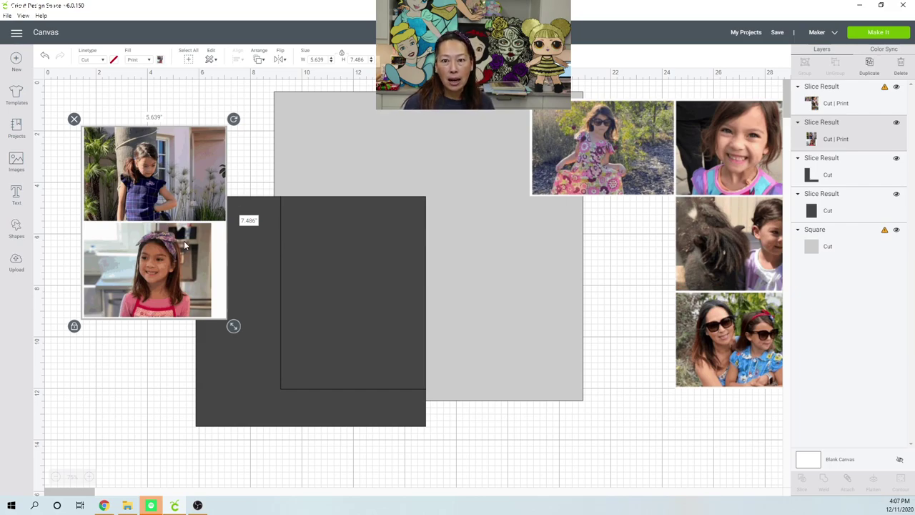
# Step: Move the four-photo piece back onto the grey square and the L-shaped scrap to the lower left
pyautogui.click(703, 143)
pyautogui.moveTo(703, 143); pyautogui.dragTo(572, 169)
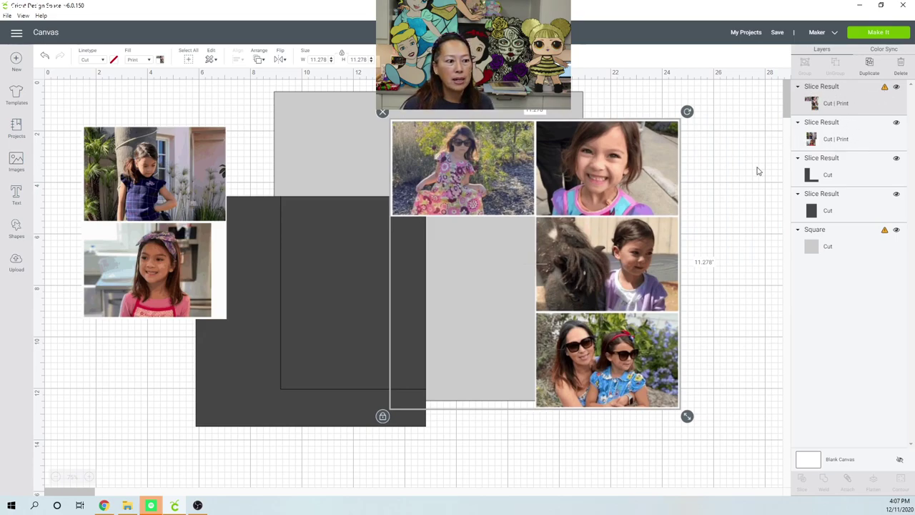
pyautogui.moveTo(630, 198); pyautogui.dragTo(629, 227)
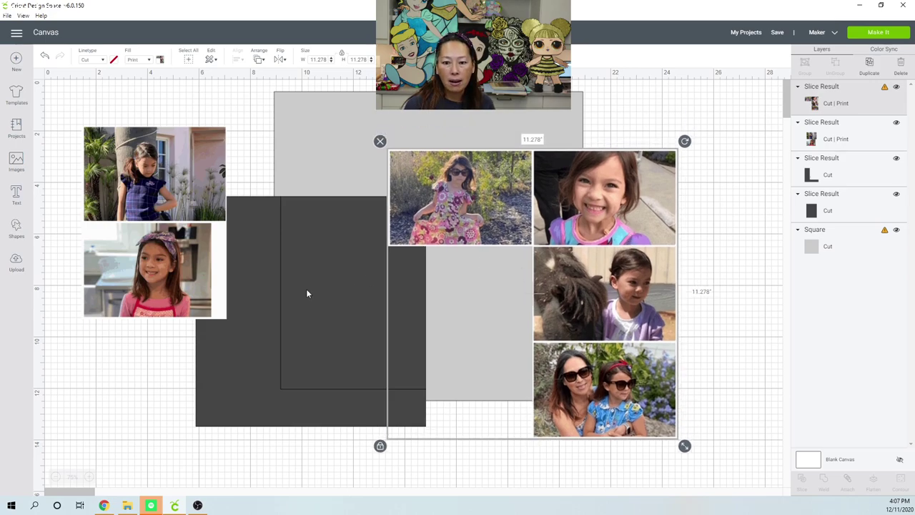
pyautogui.moveTo(222, 346); pyautogui.dragTo(115, 371)
# Step: Reshape the dark rectangle into a 12.764 by 4.694 inch strip over the top two photos
pyautogui.click(409, 298)
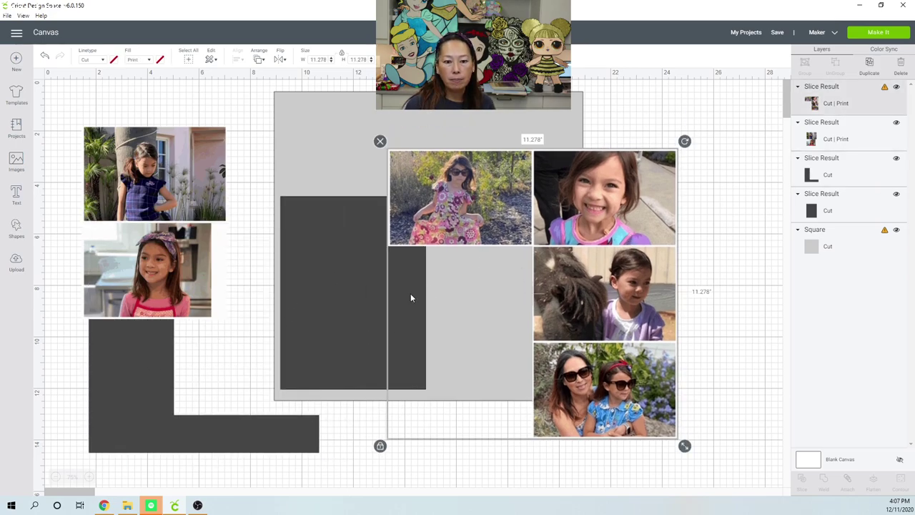
pyautogui.click(364, 271)
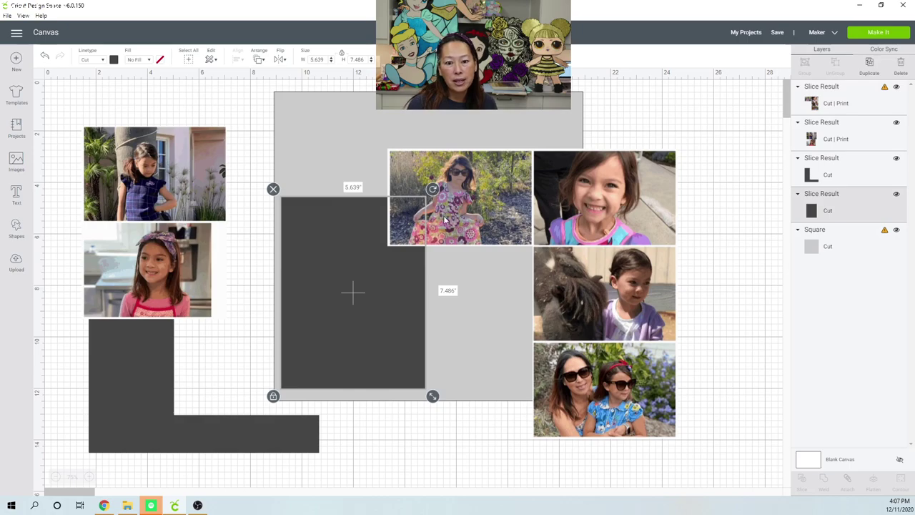
pyautogui.moveTo(432, 189); pyautogui.dragTo(459, 299)
pyautogui.click(42, 57)
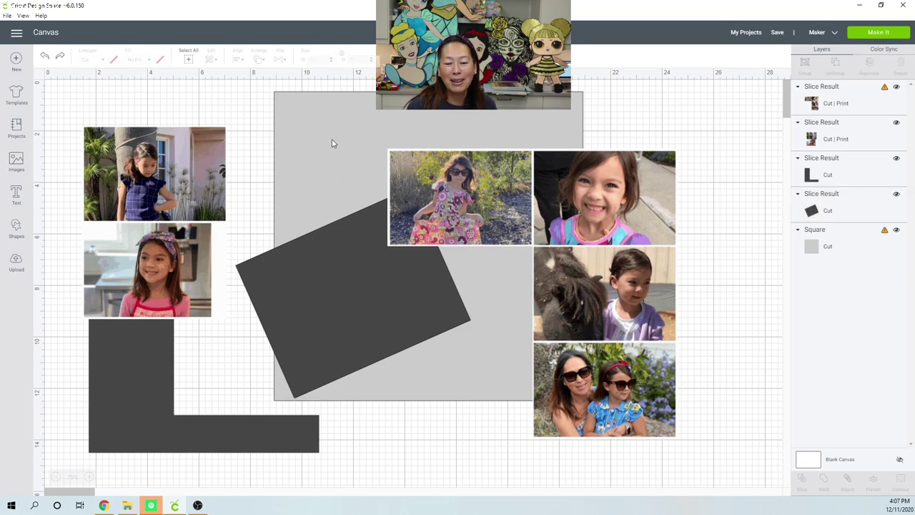
pyautogui.hotkey('ctrl', 'z')
pyautogui.click(371, 234)
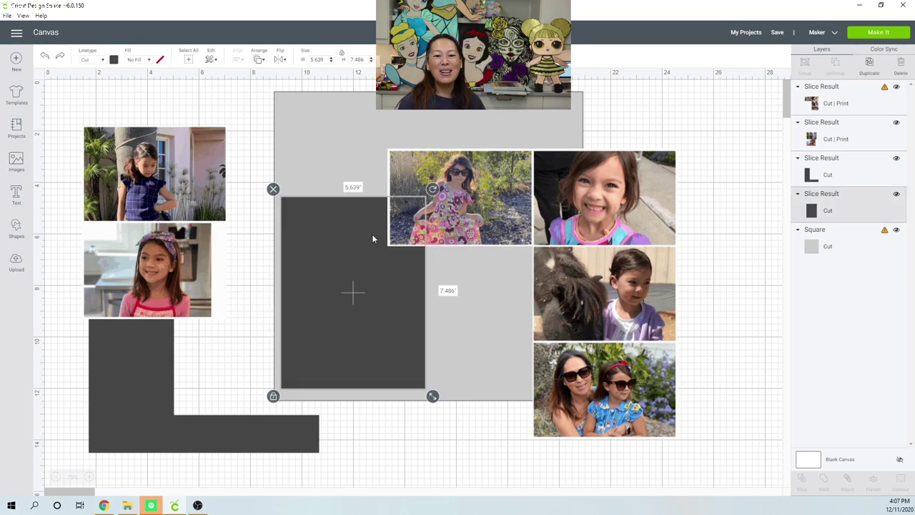
pyautogui.click(273, 397)
pyautogui.moveTo(432, 396); pyautogui.dragTo(564, 324)
pyautogui.moveTo(382, 286); pyautogui.dragTo(468, 216)
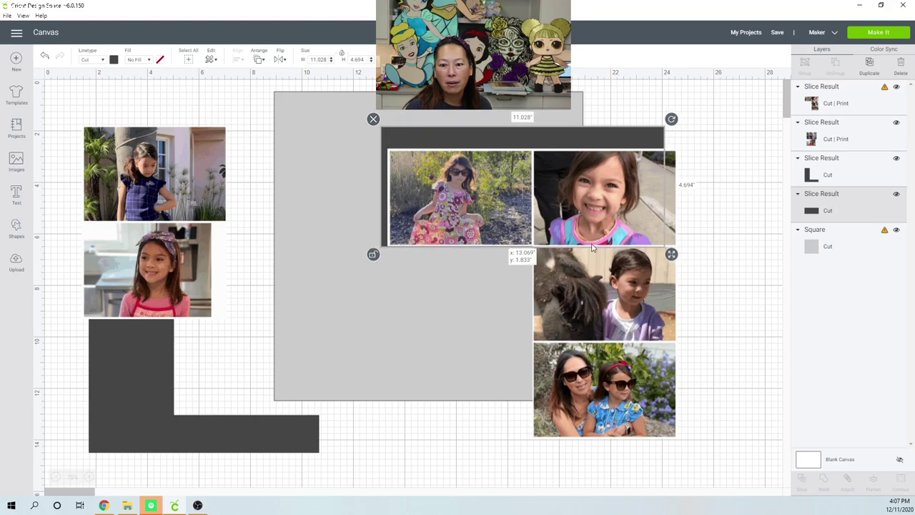
pyautogui.moveTo(591, 247); pyautogui.dragTo(592, 247)
pyautogui.moveTo(672, 254); pyautogui.dragTo(736, 256)
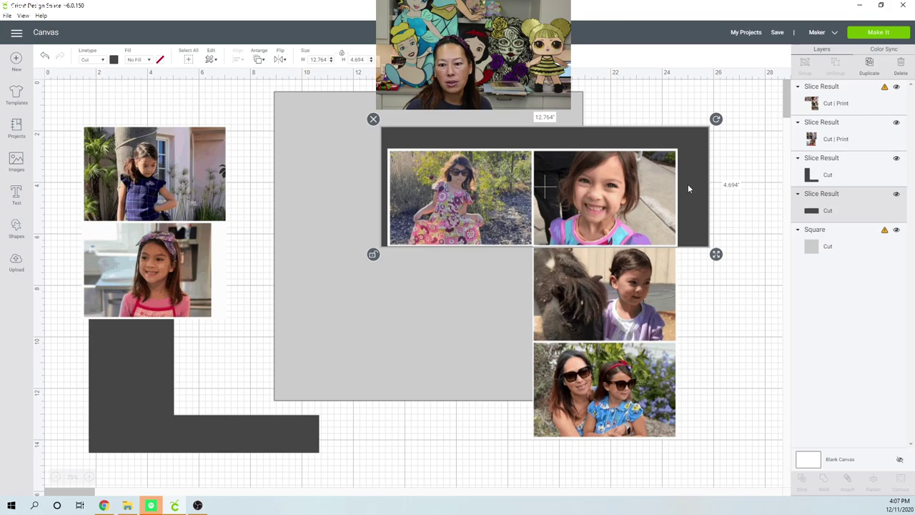
pyautogui.click(744, 214)
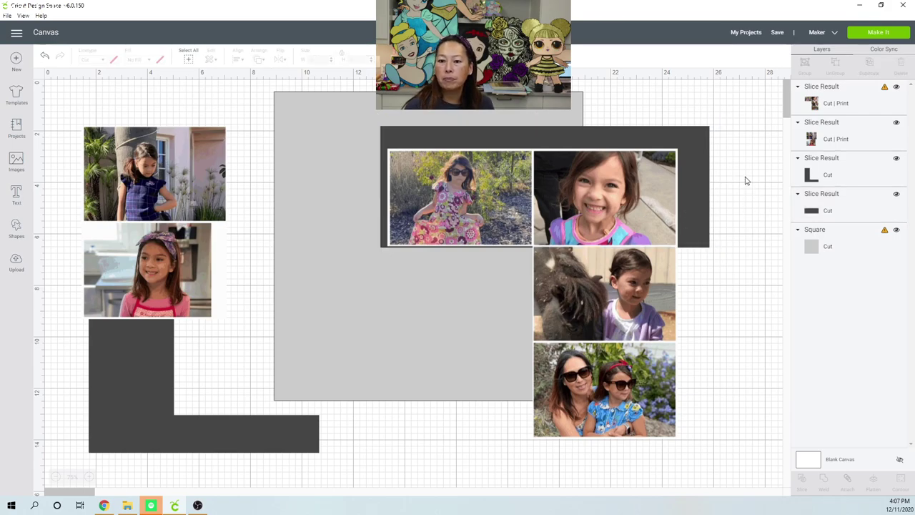
# Step: Select the four-photo collage and dark frame together and slice them
pyautogui.moveTo(745, 177)
pyautogui.mouseDown()
pyautogui.moveTo(659, 207)
pyautogui.moveTo(741, 191)
pyautogui.mouseUp()
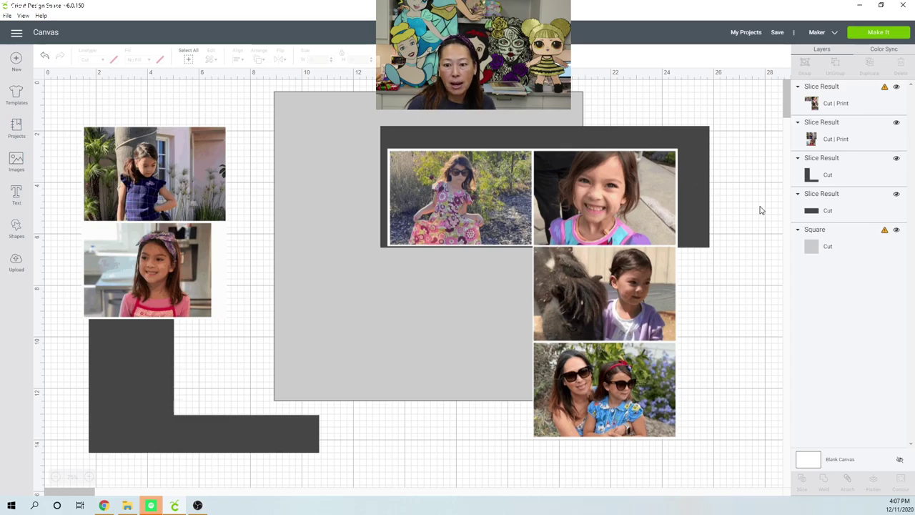
pyautogui.moveTo(761, 178); pyautogui.dragTo(647, 264)
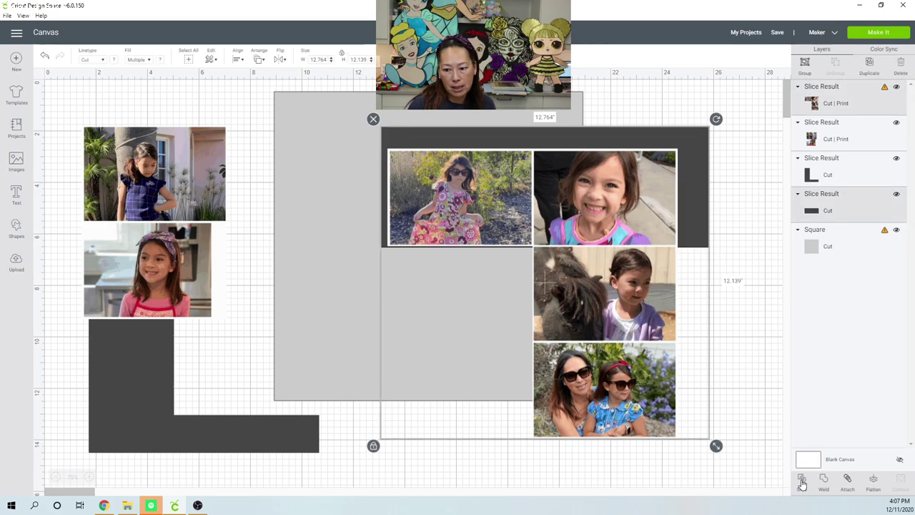
pyautogui.click(743, 408)
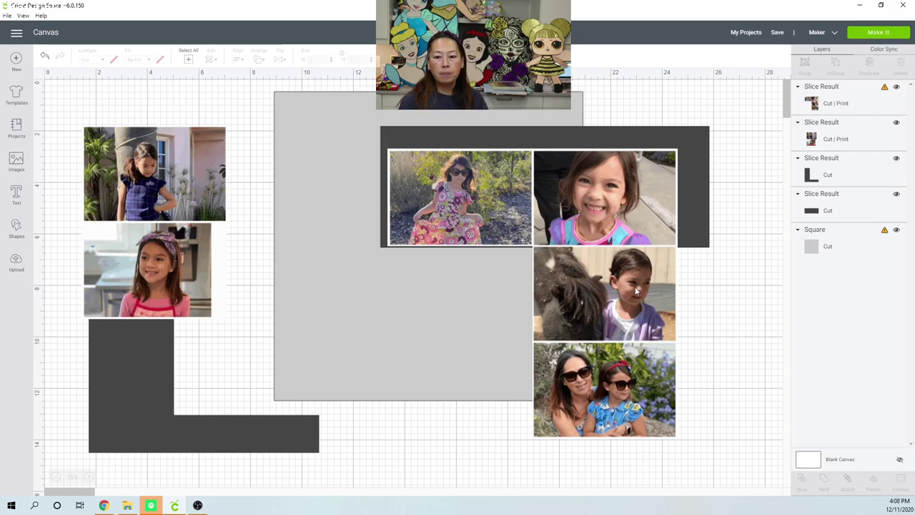
# Step: Pull the two-photo strip out of the frame and spread the photo pairs apart
pyautogui.click(591, 193)
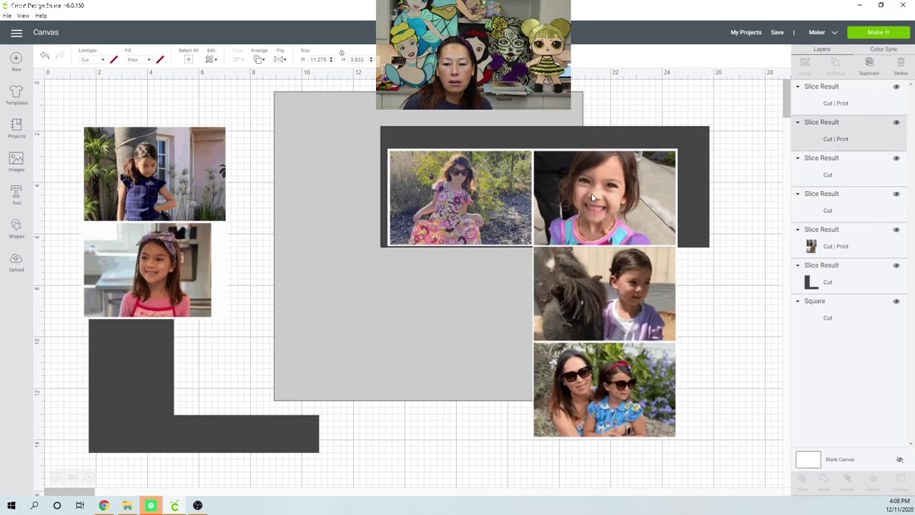
pyautogui.moveTo(591, 193); pyautogui.dragTo(361, 317)
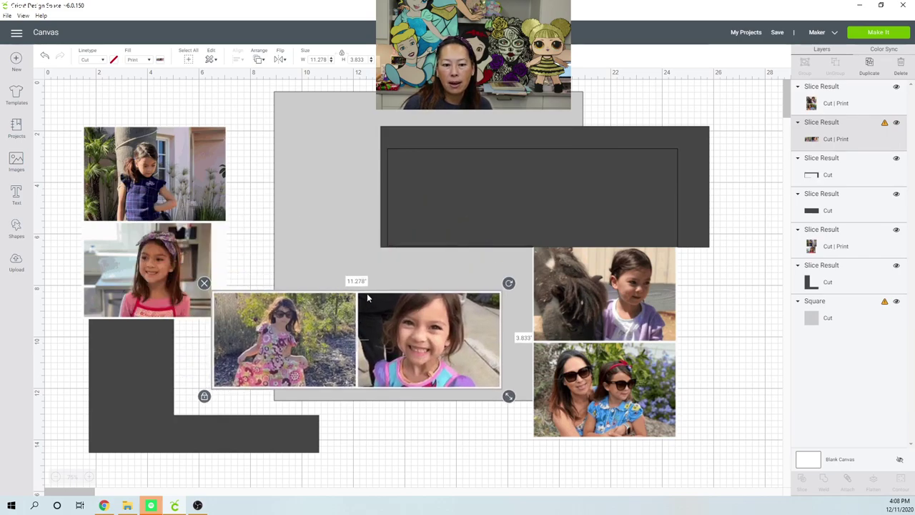
pyautogui.moveTo(638, 303); pyautogui.dragTo(652, 337)
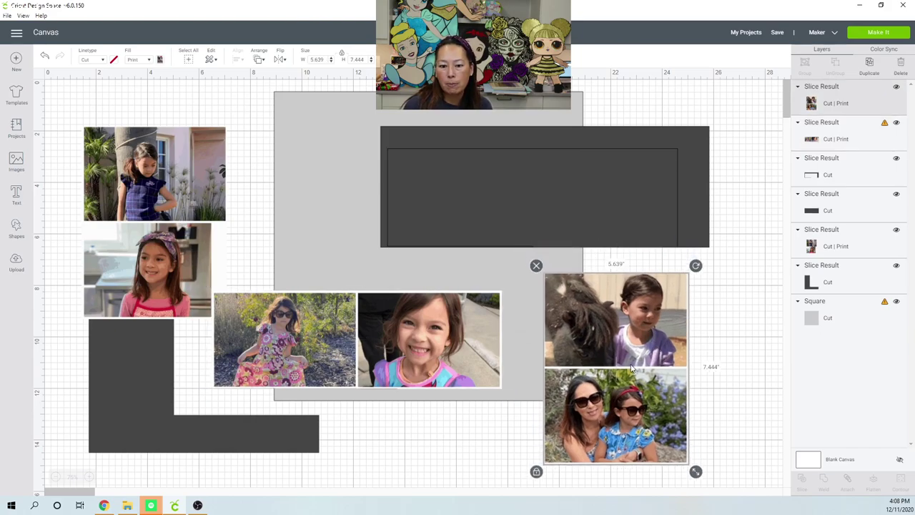
pyautogui.moveTo(632, 368); pyautogui.dragTo(689, 357)
pyautogui.click(478, 359)
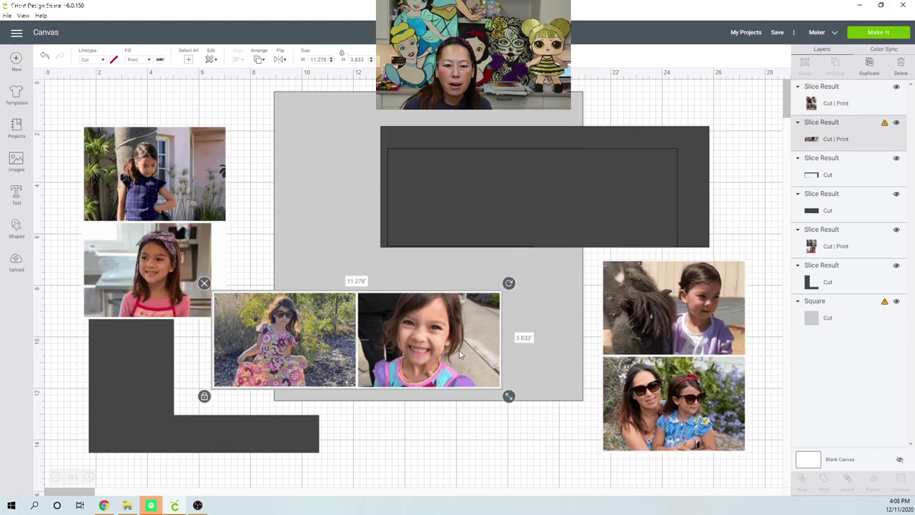
pyautogui.moveTo(459, 354); pyautogui.dragTo(465, 318)
# Step: Resize a dark rectangle to 7.722 × 6.486 and place it over the dress photo
pyautogui.click(501, 190)
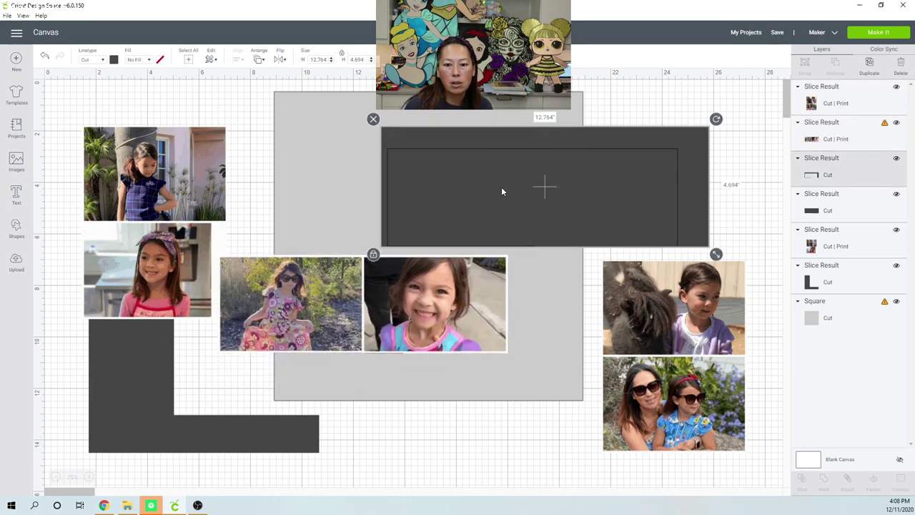
pyautogui.moveTo(512, 198); pyautogui.dragTo(644, 172)
pyautogui.moveTo(451, 177); pyautogui.dragTo(321, 171)
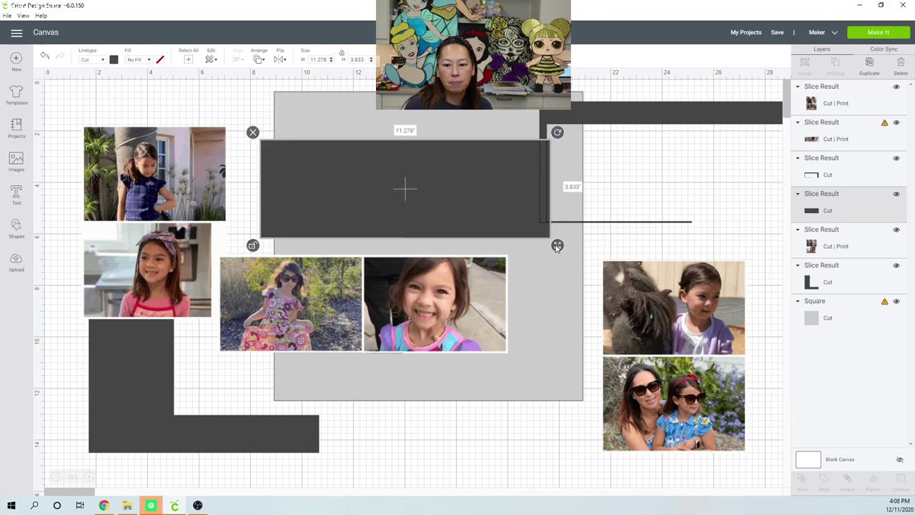
pyautogui.moveTo(556, 246); pyautogui.dragTo(465, 314)
pyautogui.moveTo(411, 198); pyautogui.dragTo(318, 277)
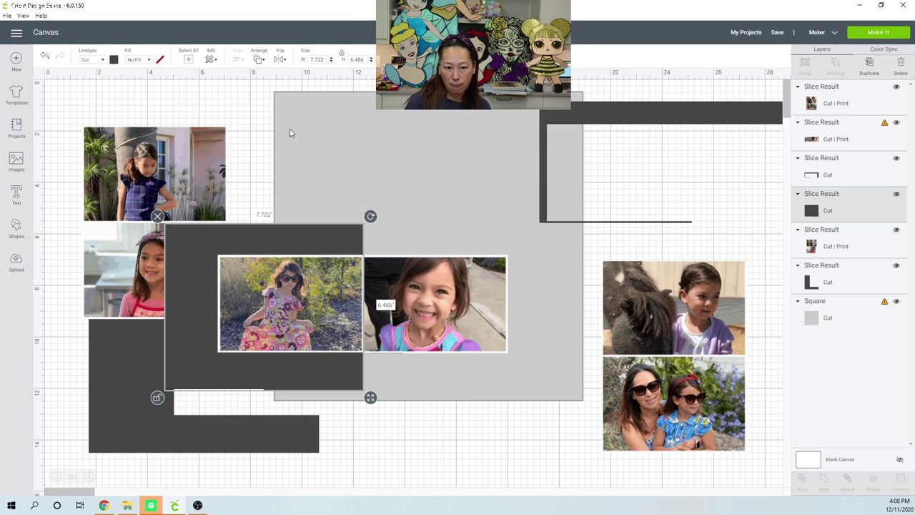
# Step: Move the dark L shape down-left, out of the way of the photo strip
pyautogui.click(249, 100)
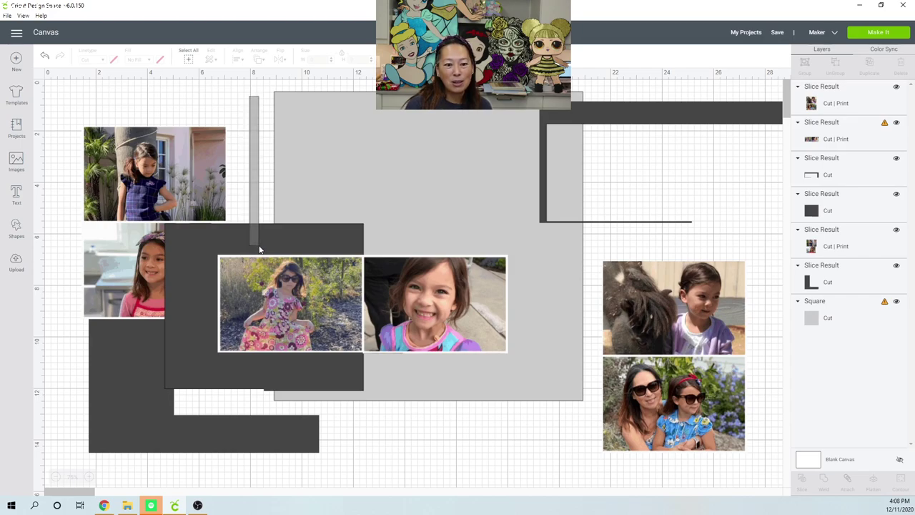
pyautogui.click(261, 268)
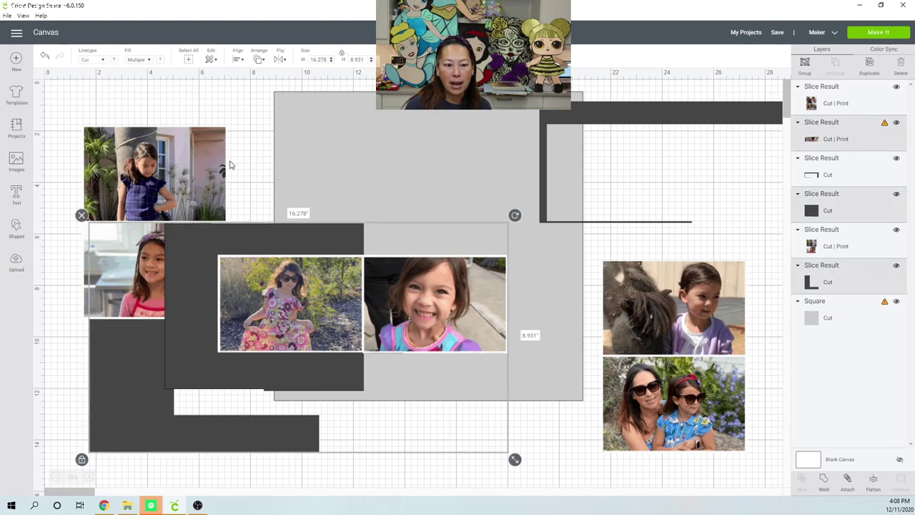
pyautogui.click(235, 192)
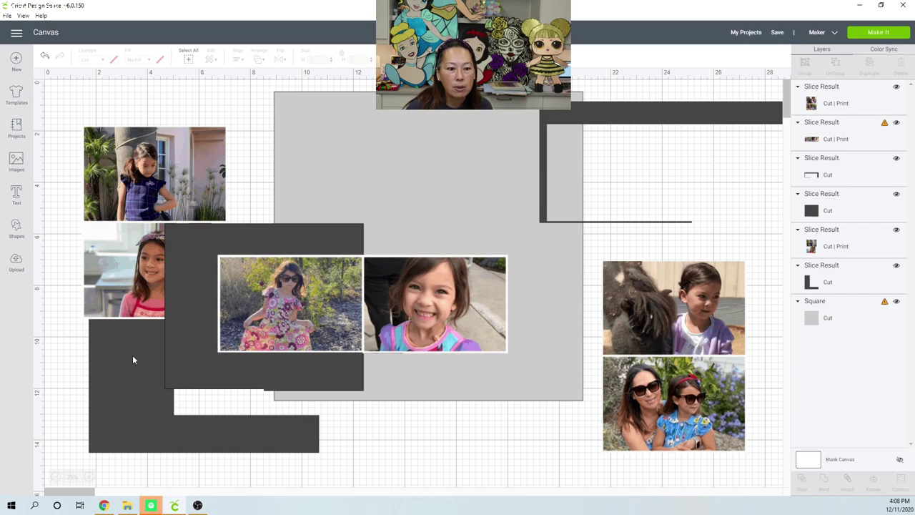
pyautogui.moveTo(132, 355); pyautogui.dragTo(155, 388)
# Step: Slice the dress-and-smiling-girl photo strip with the dark rectangle
pyautogui.click(255, 193)
pyautogui.click(255, 271)
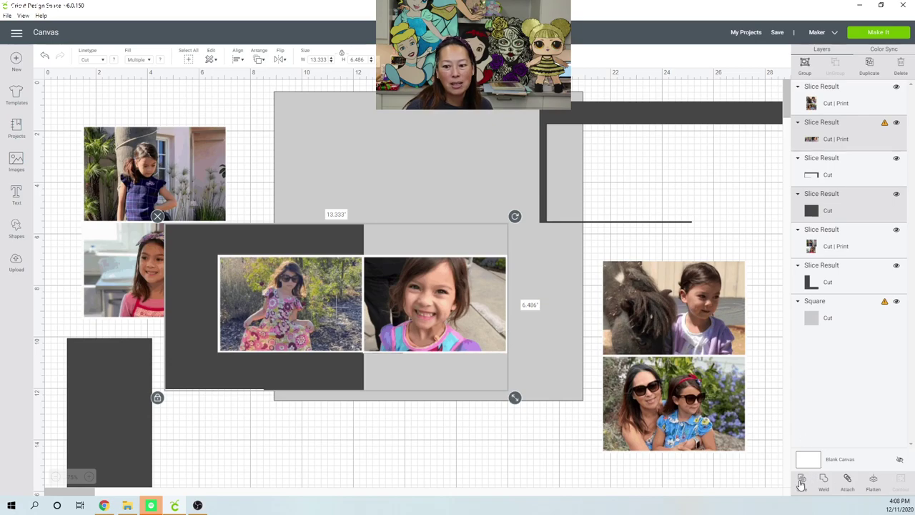
pyautogui.click(367, 141)
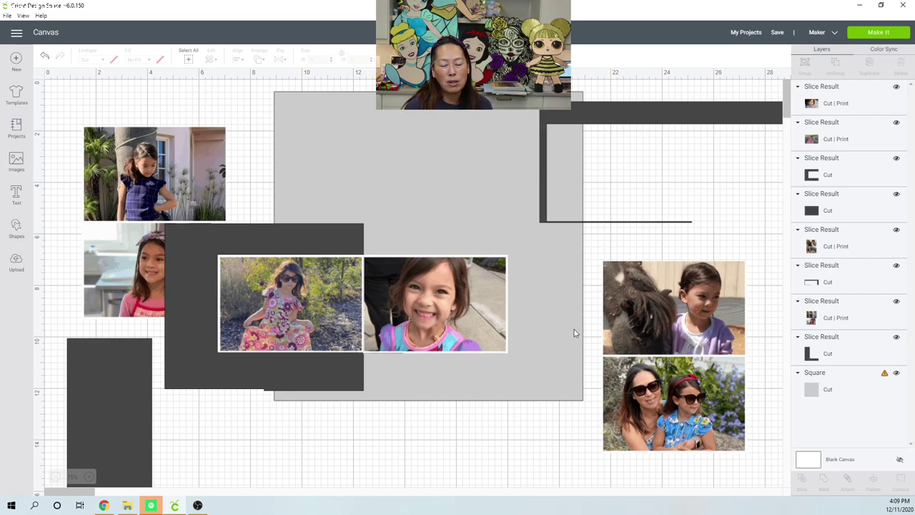
# Step: Move the smiling-girl and dress photos away from the sliced scraps
pyautogui.click(434, 321)
pyautogui.moveTo(434, 321); pyautogui.dragTo(525, 449)
pyautogui.click(279, 308)
pyautogui.moveTo(279, 307); pyautogui.dragTo(481, 249)
# Step: Delete the lower-left dark rectangle, the large dark frame scrap and the inner dark rectangle
pyautogui.click(118, 401)
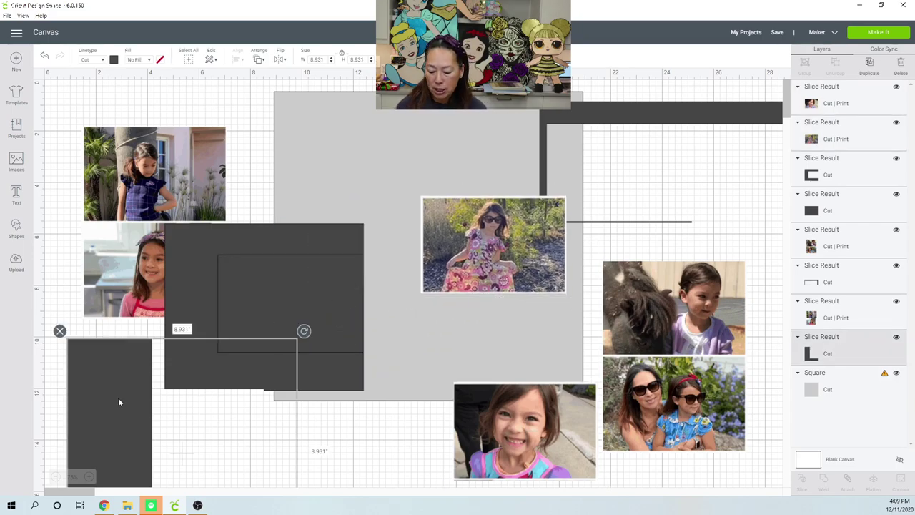
pyautogui.press('Delete')
pyautogui.click(244, 328)
pyautogui.press('Delete')
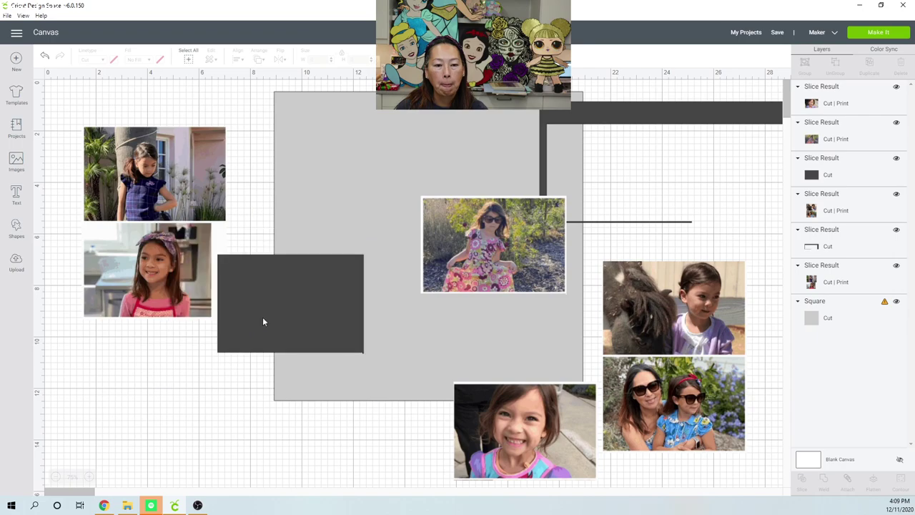
pyautogui.click(299, 311)
pyautogui.press('Delete')
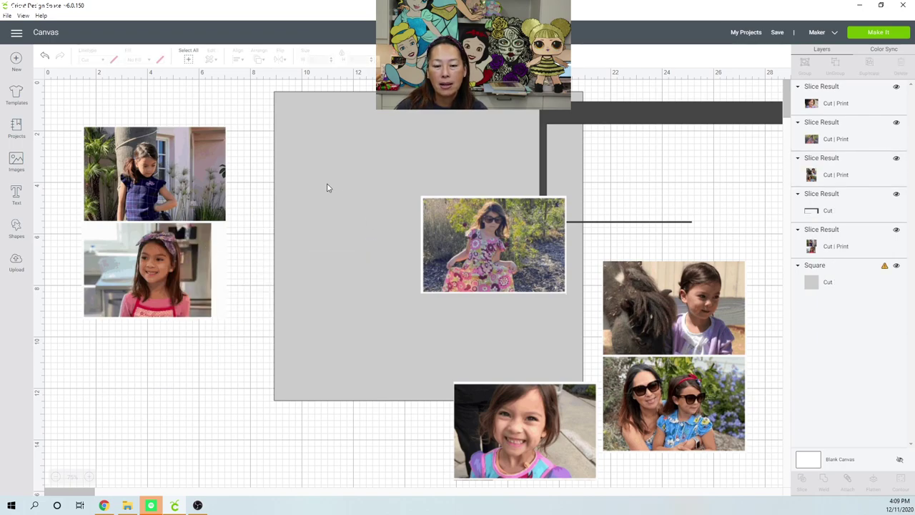
# Step: Delete the grey square and last dark frame scrap, then regroup the photos up-left
pyautogui.click(306, 155)
pyautogui.press('Delete')
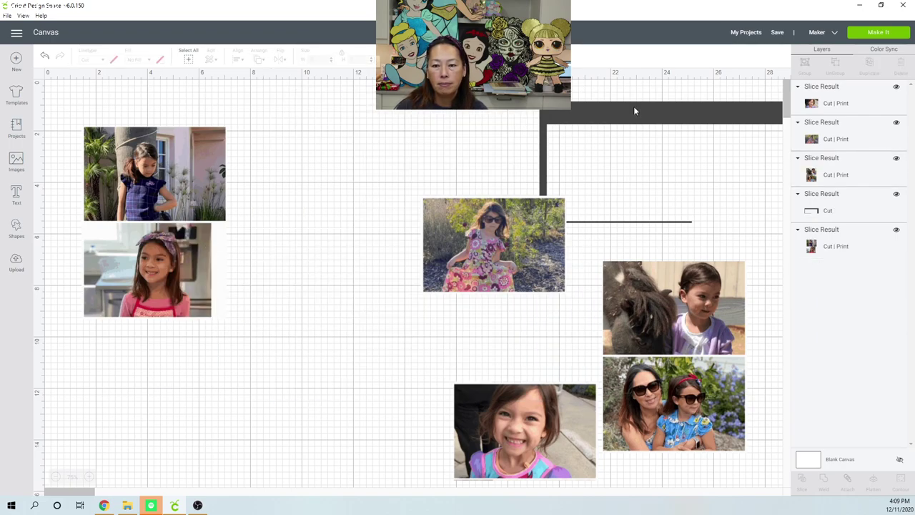
pyautogui.click(634, 107)
pyautogui.press('Delete')
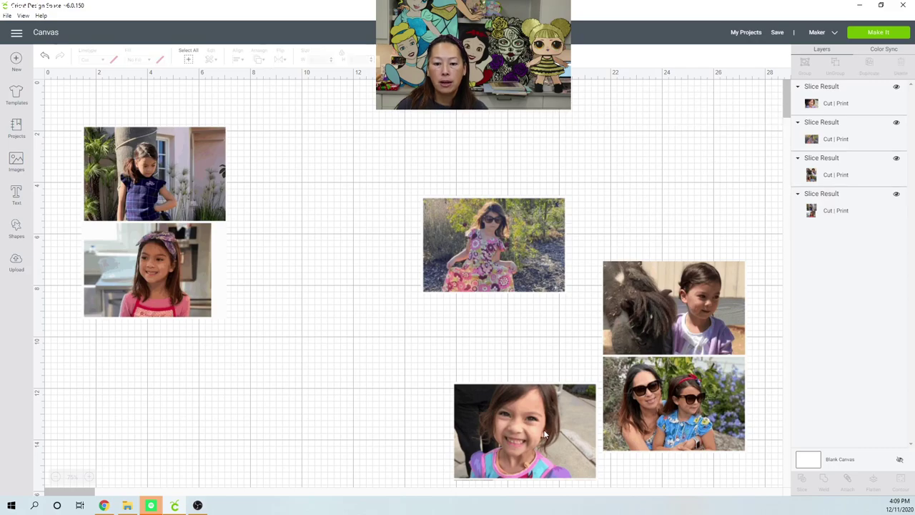
pyautogui.moveTo(545, 434); pyautogui.dragTo(344, 193)
pyautogui.moveTo(647, 314); pyautogui.dragTo(620, 170)
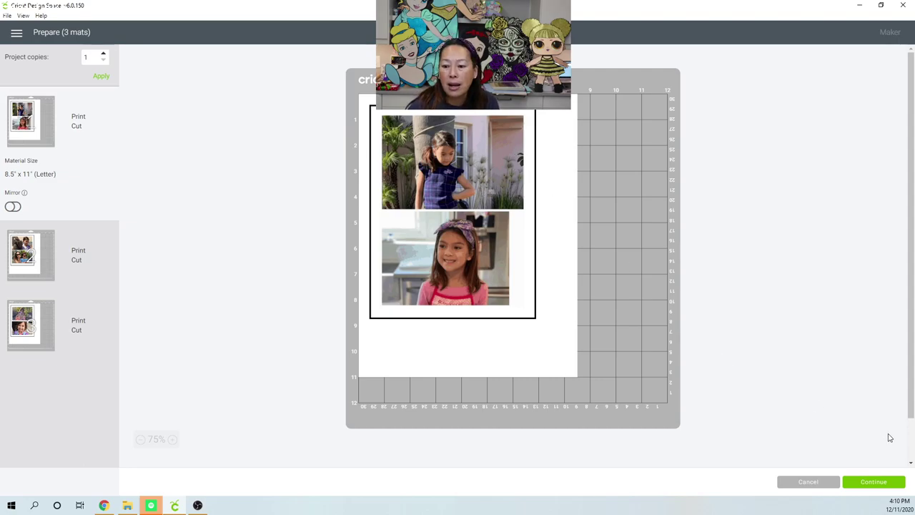
# Step: Continue from the three Letter-size mats in Prepare to the Make screen
pyautogui.click(873, 482)
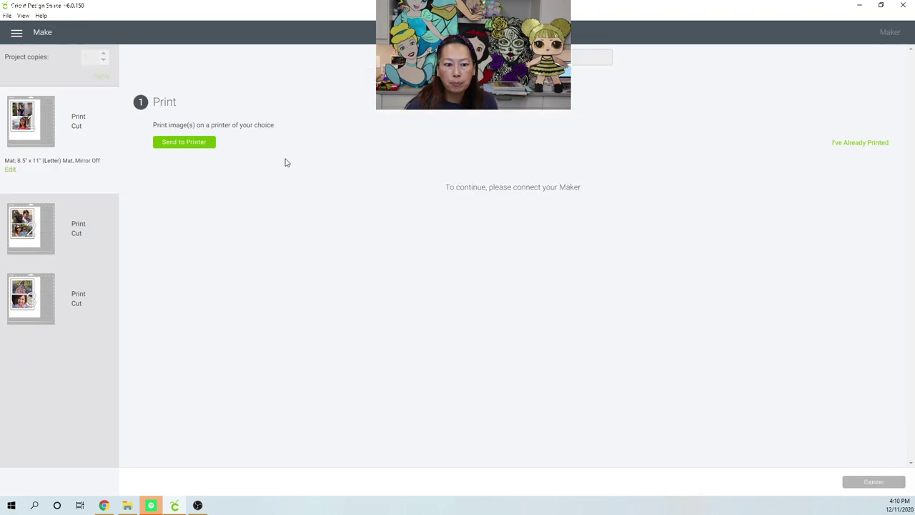
# Step: Print the first mat with 1 copy and Add Bleed on
pyautogui.click(184, 142)
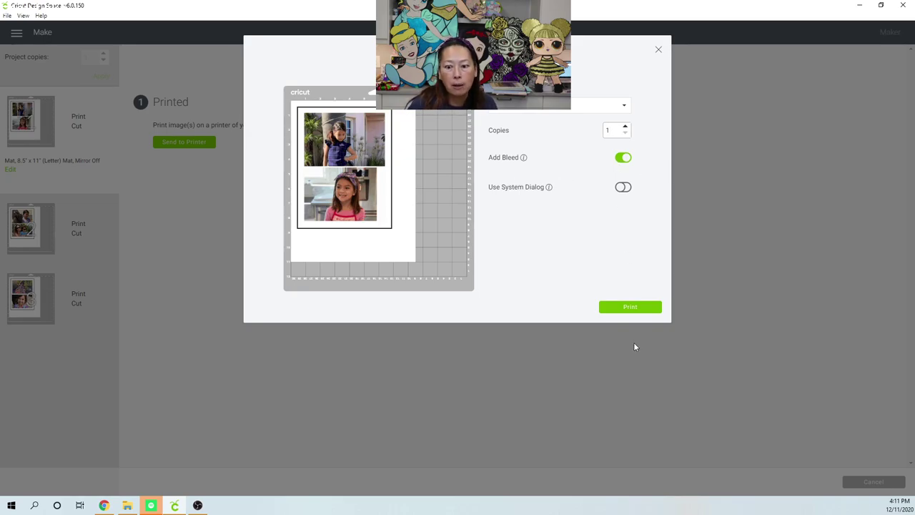
pyautogui.click(629, 306)
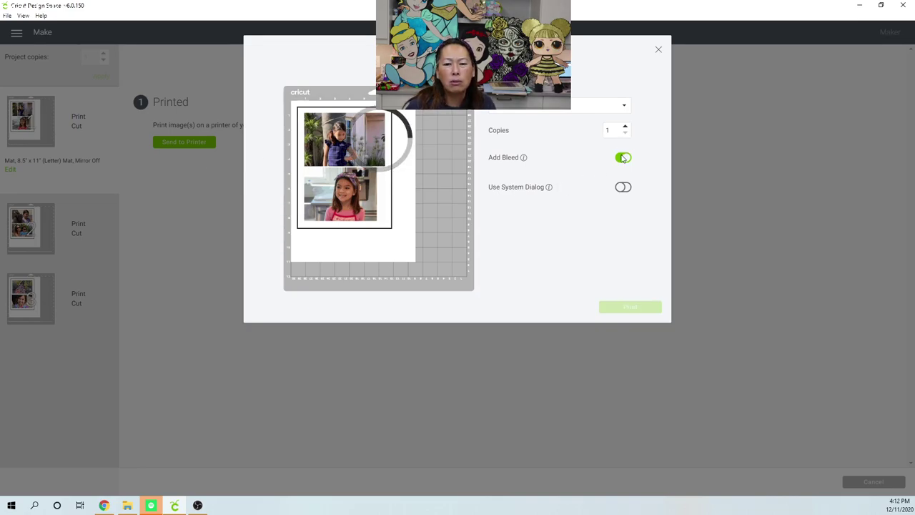
# Step: Close the Print Setup dialog once printing has started
pyautogui.click(658, 51)
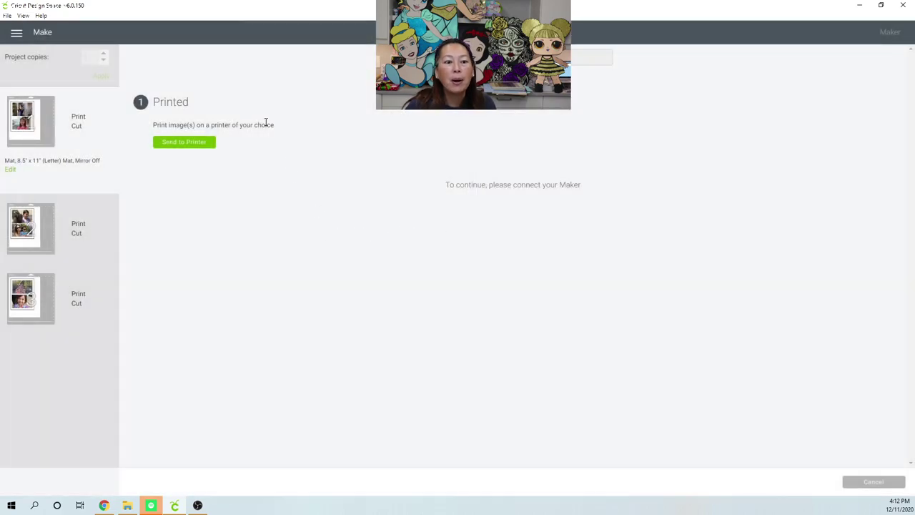